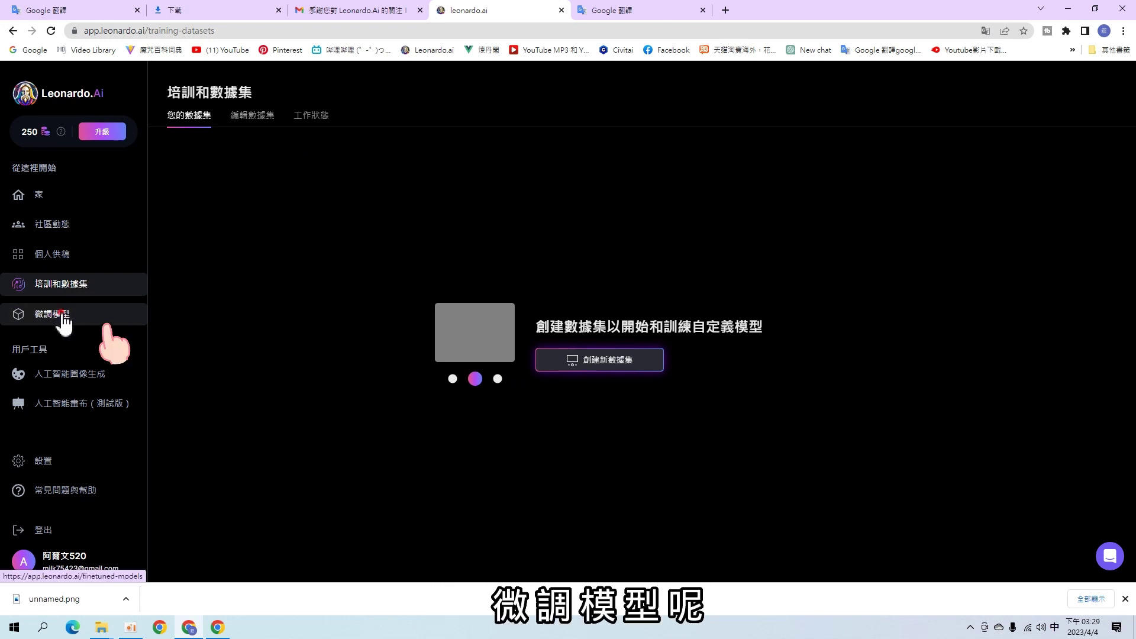
Browse the platform's finetuned models and open the DreamShaper 3.2 model
click(63, 316)
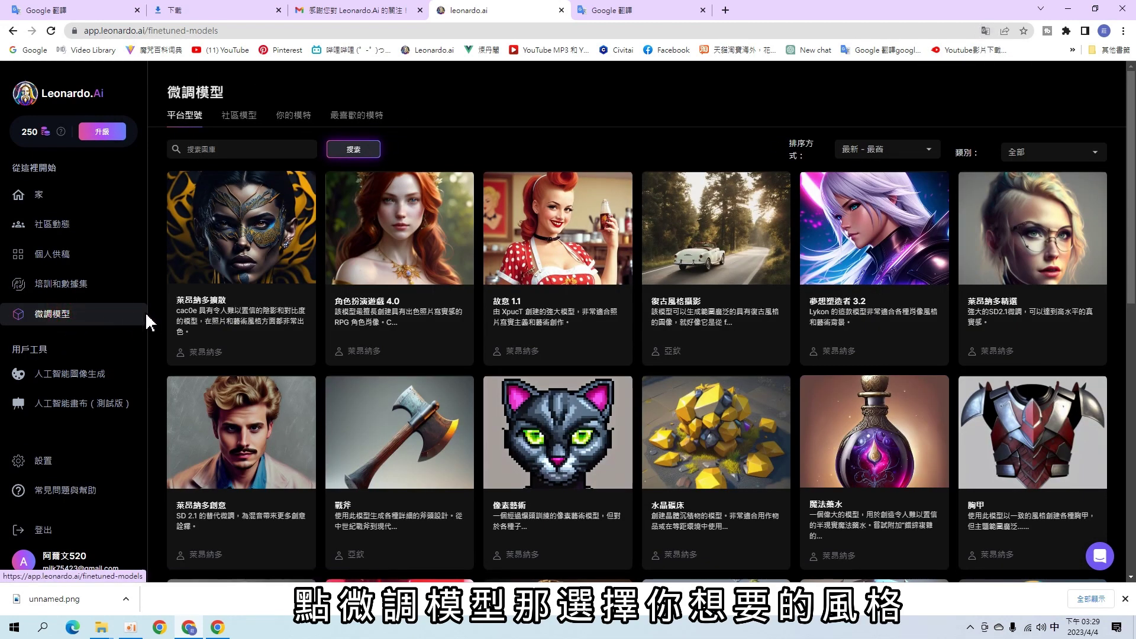
scroll(477, 305, down, 2)
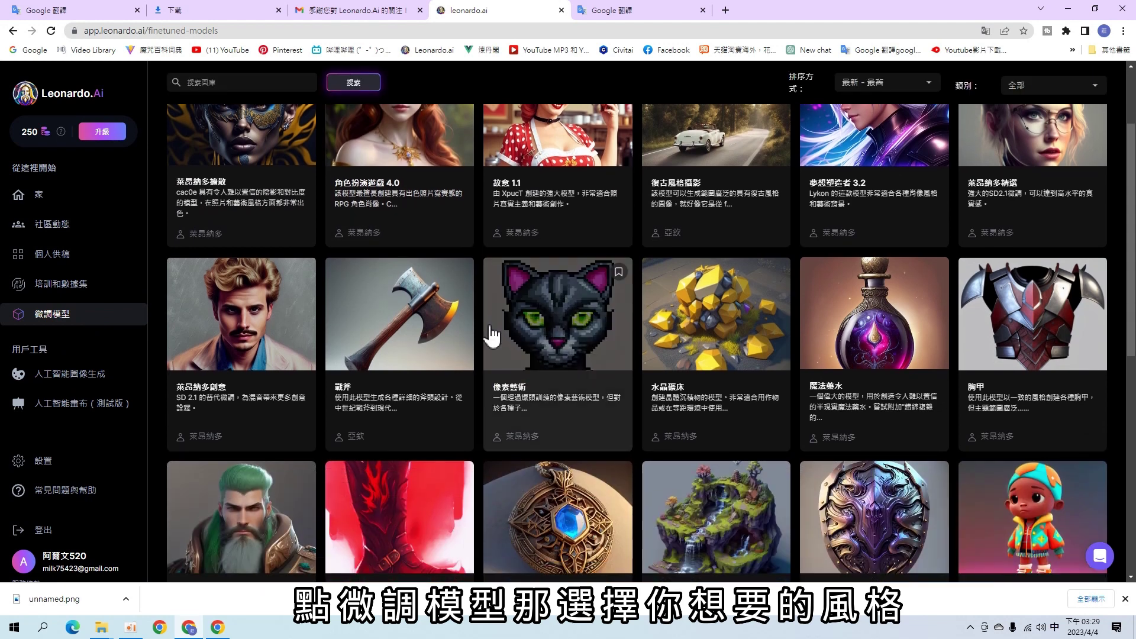
scroll(490, 340, up, 2)
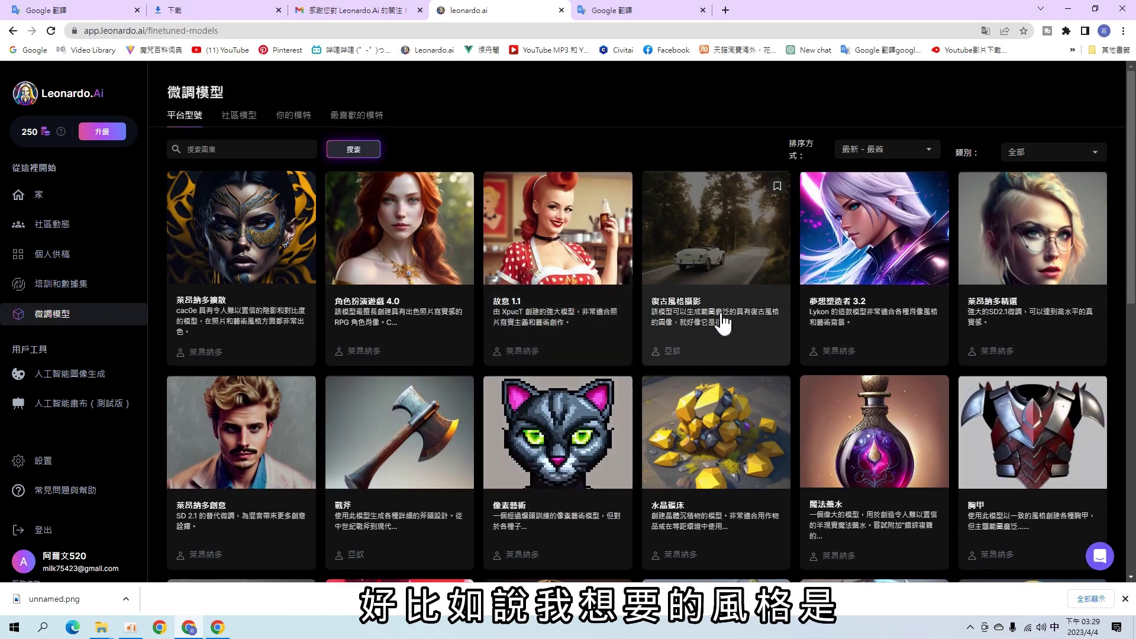
click(861, 278)
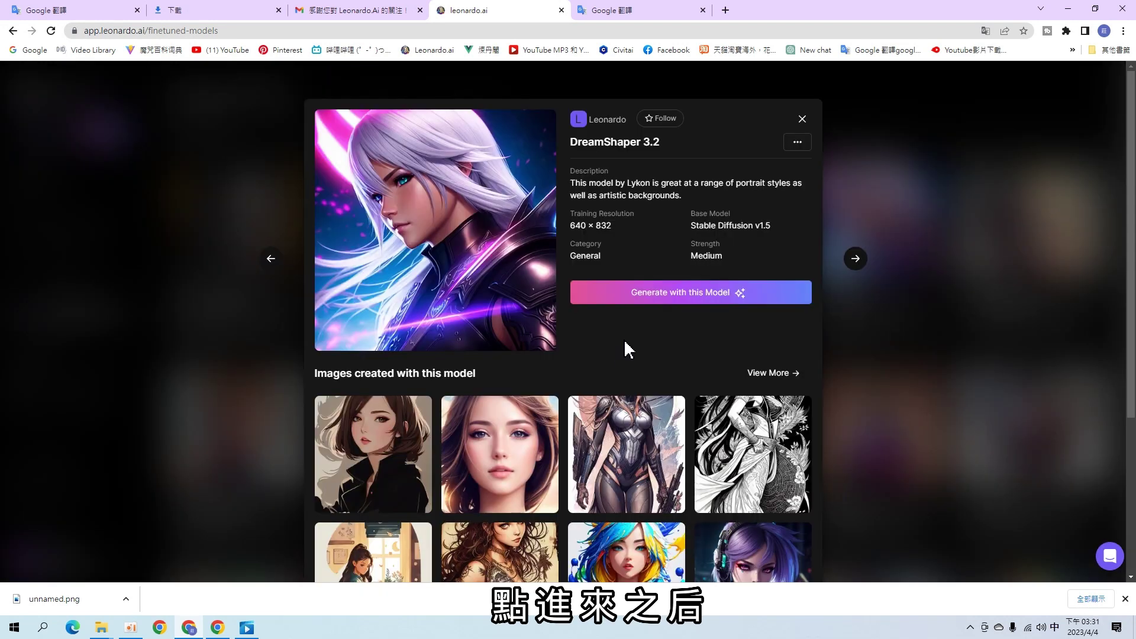
Look through the images created with DreamShaper 3.2 and examine the prompts and generation settings of the girl with blue and yellow hair
scroll(589, 384, down, 3)
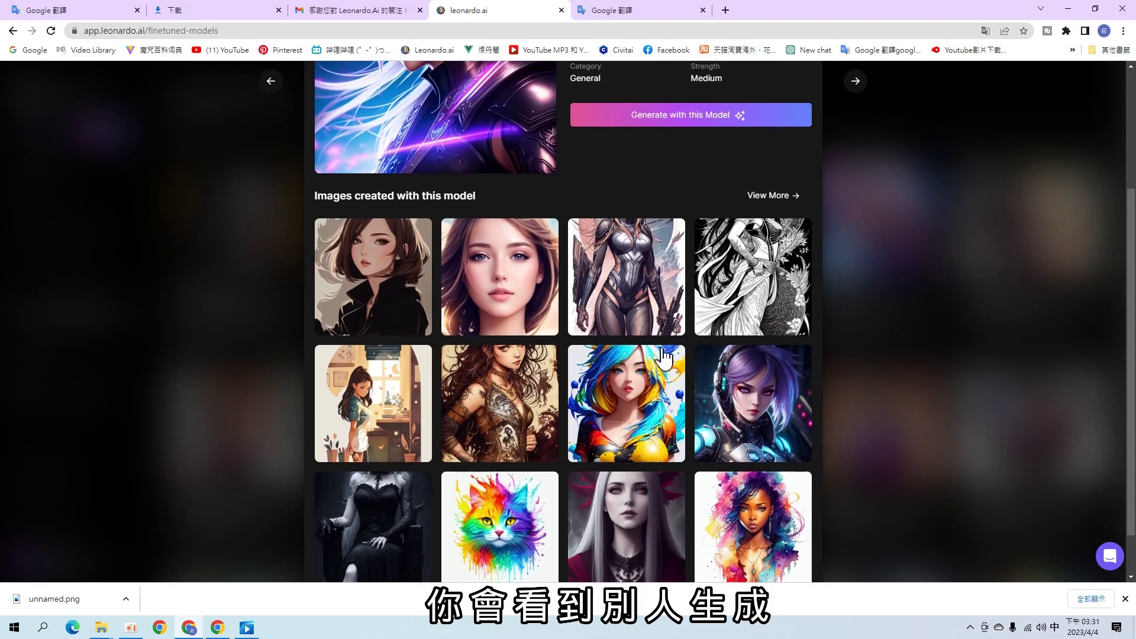
scroll(462, 236, up, 2)
scroll(489, 240, down, 1)
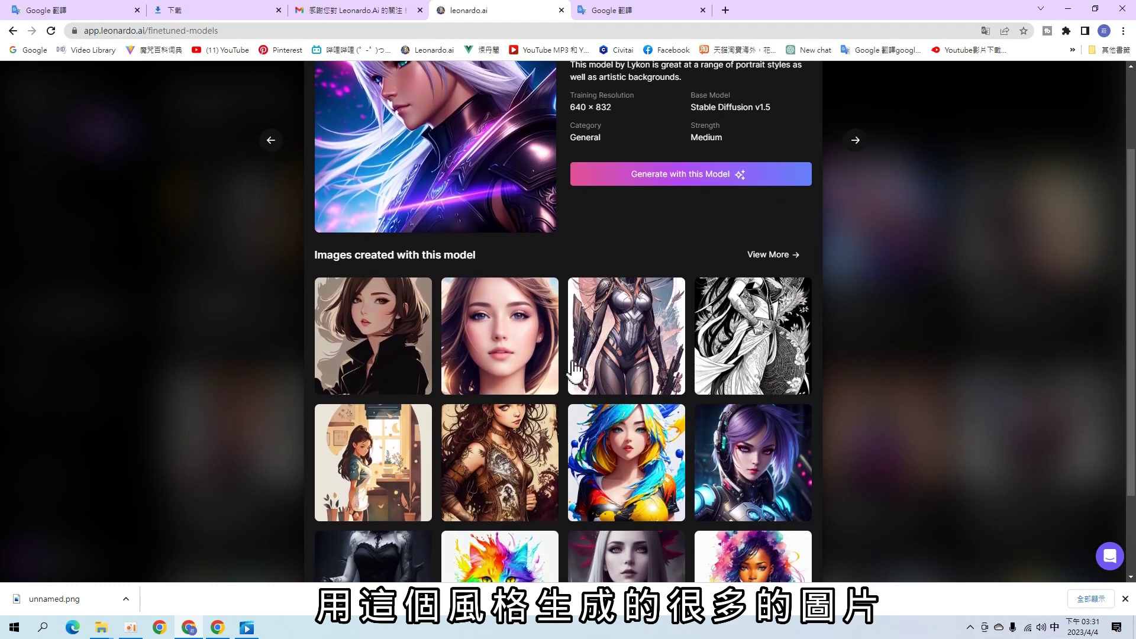
scroll(602, 355, down, 2)
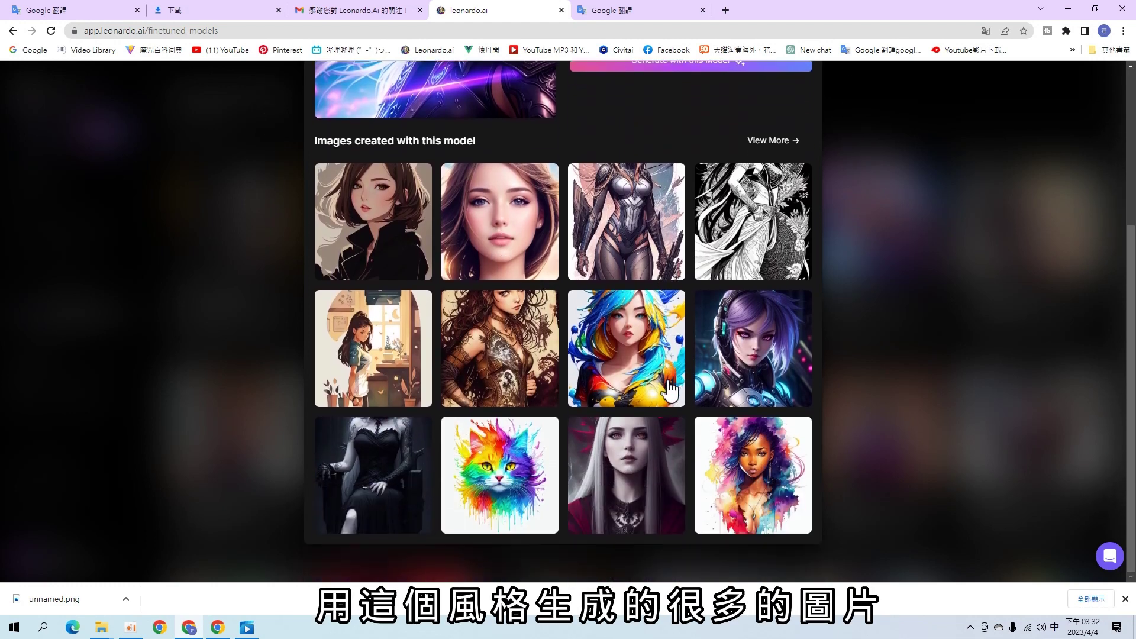
click(623, 345)
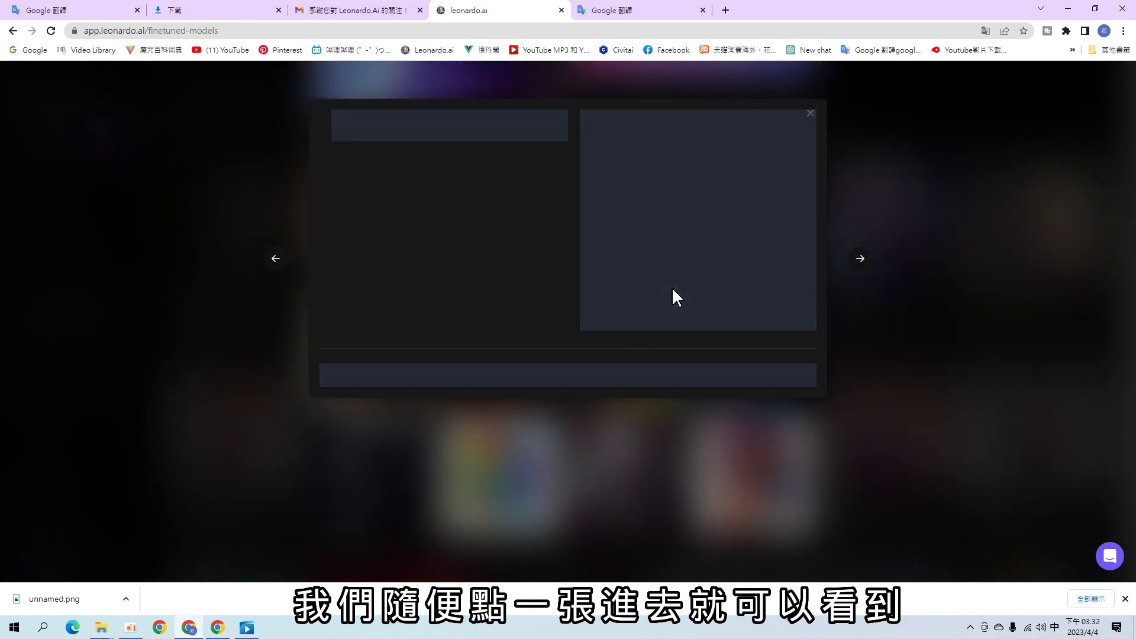
scroll(626, 198, down, 2)
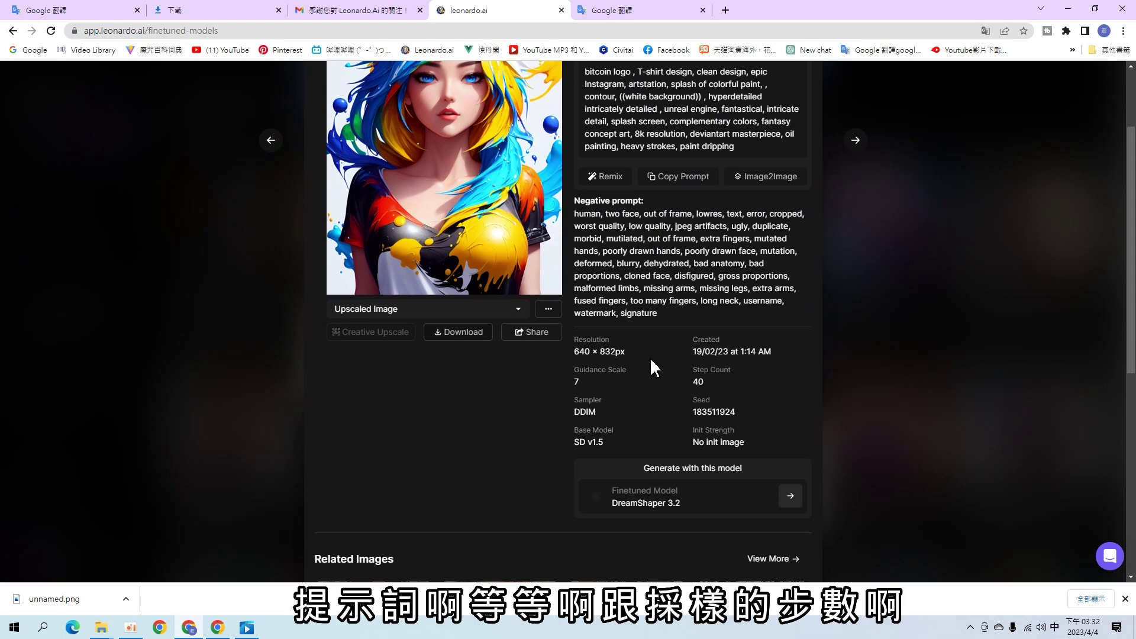
scroll(714, 390, up, 2)
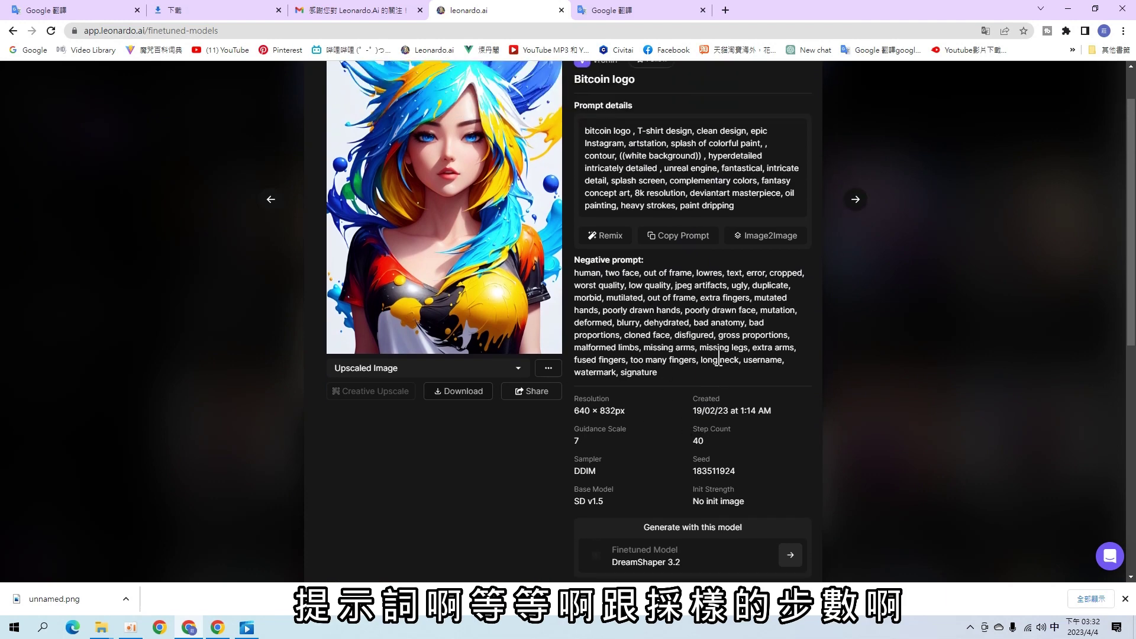
click(829, 348)
scroll(824, 344, up, 3)
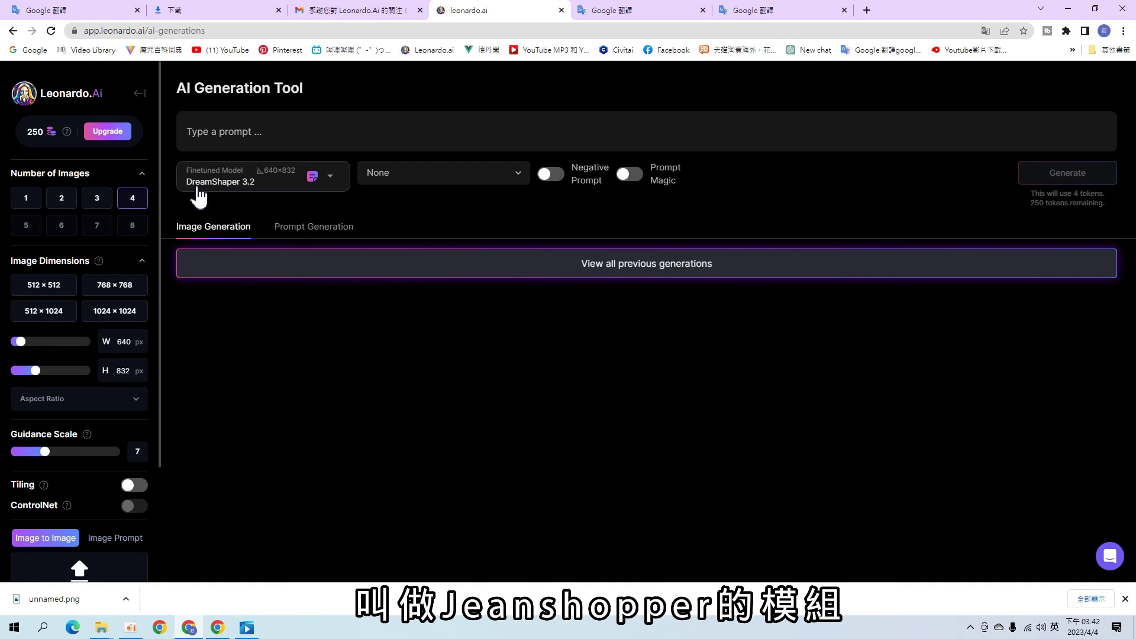
Switch the generation model to Stable Diffusion 1.5, and return it to DreamShaper 3.2
click(294, 181)
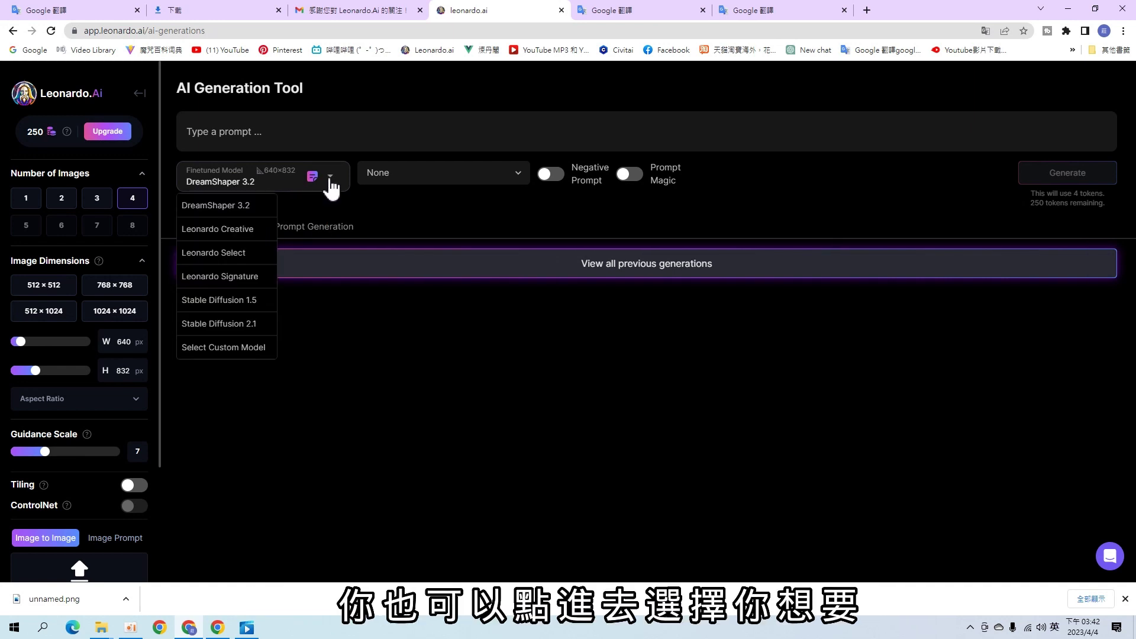
click(230, 302)
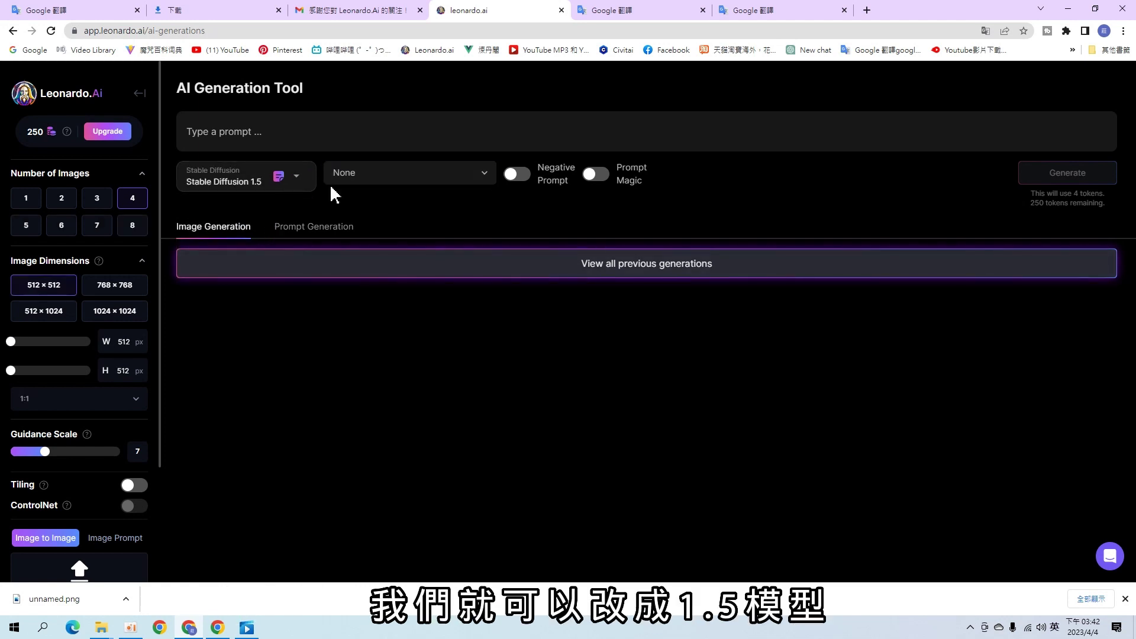
click(294, 178)
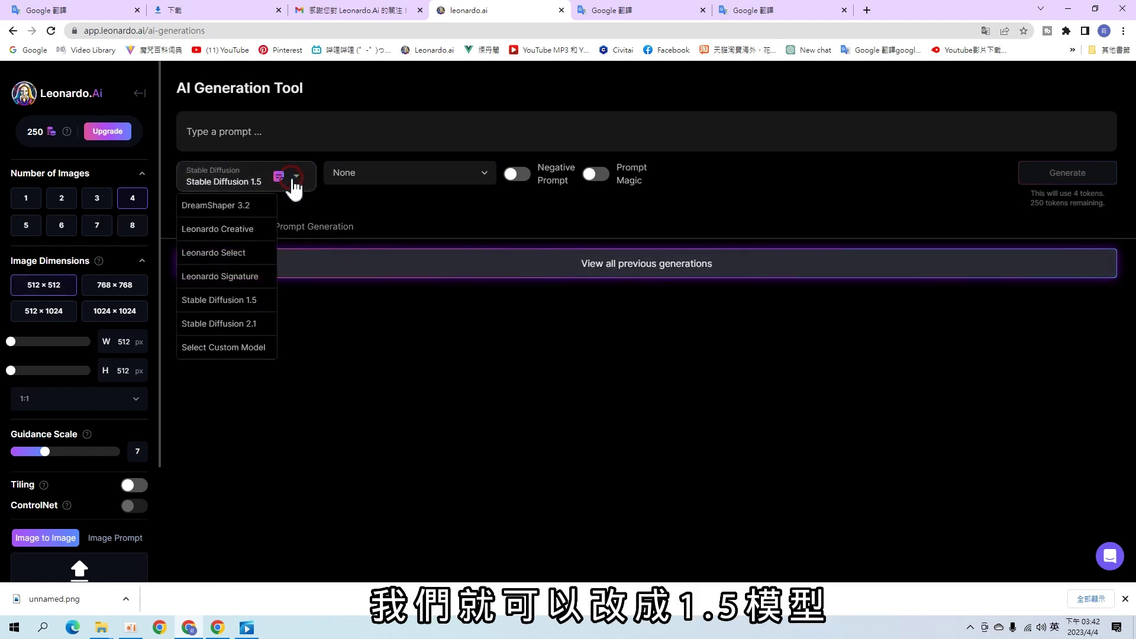
click(227, 264)
click(314, 186)
click(330, 206)
click(233, 214)
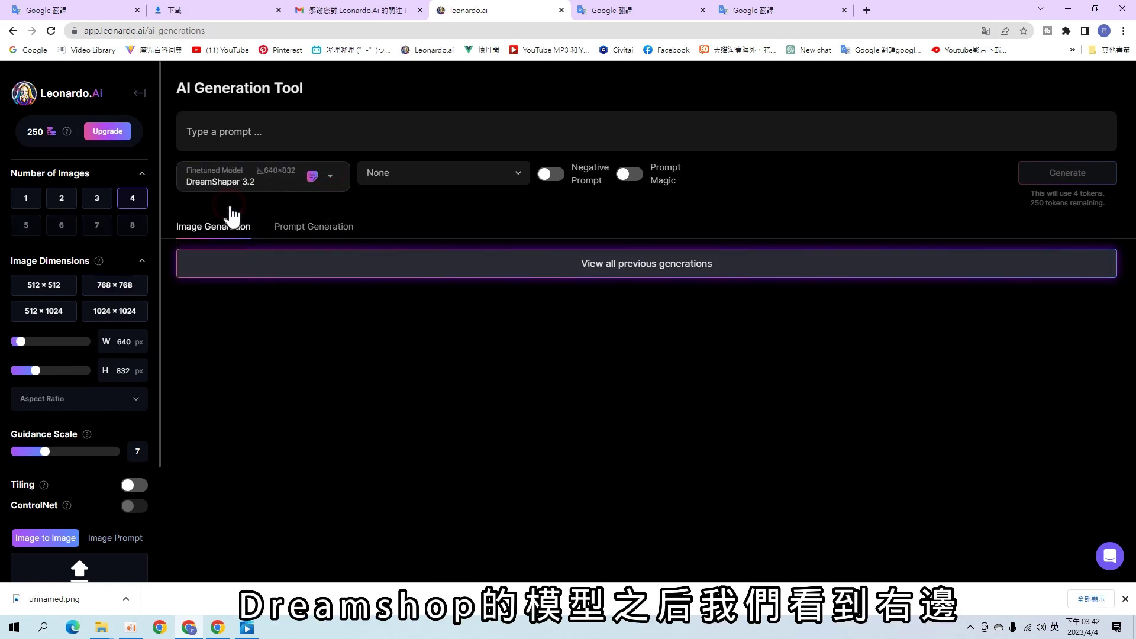
Choose None as the image style and enable the negative prompt
click(510, 178)
click(512, 175)
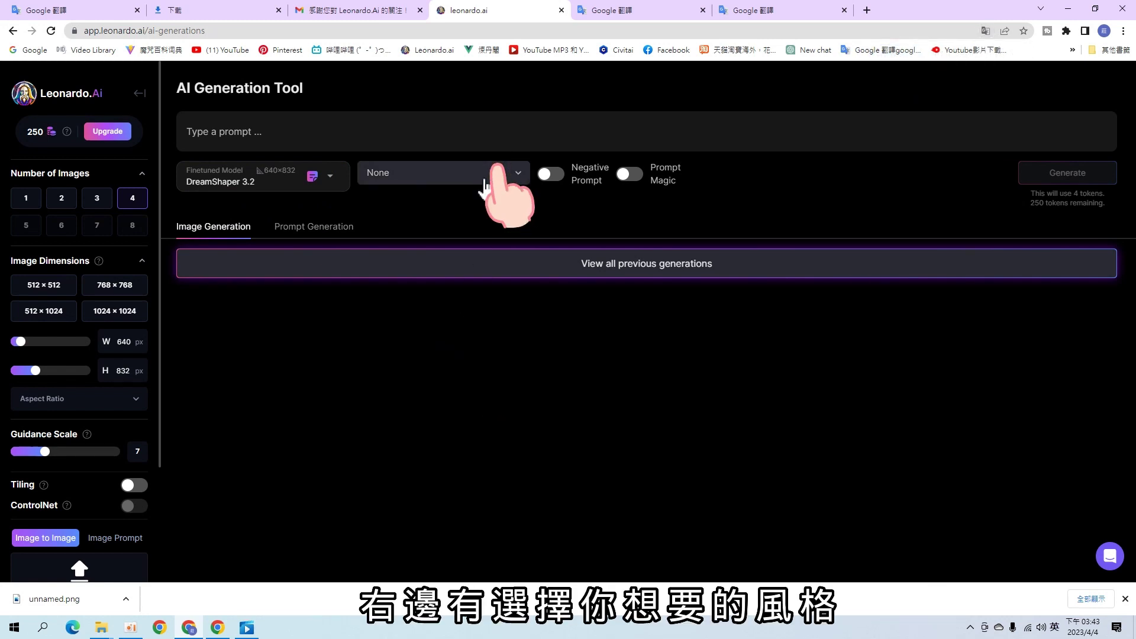
click(408, 181)
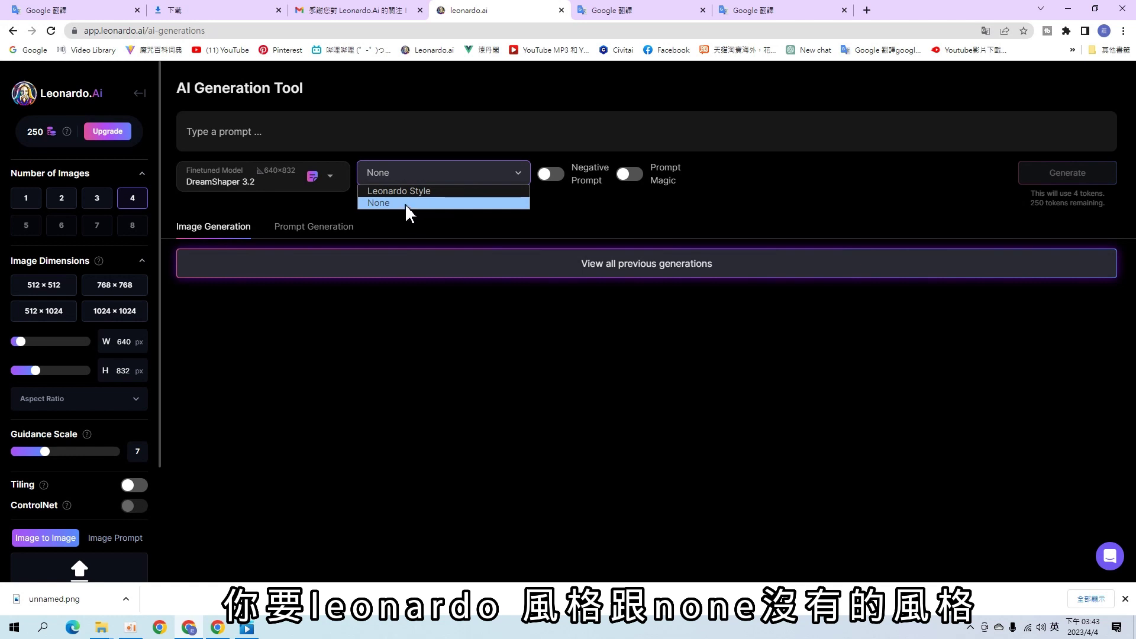
click(405, 203)
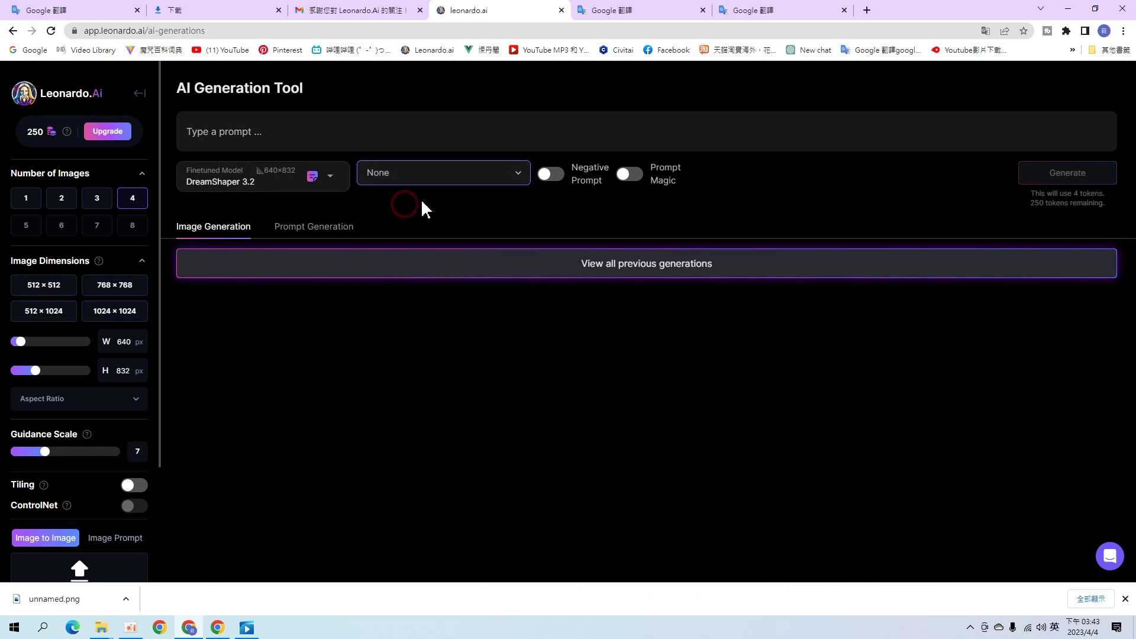
click(589, 189)
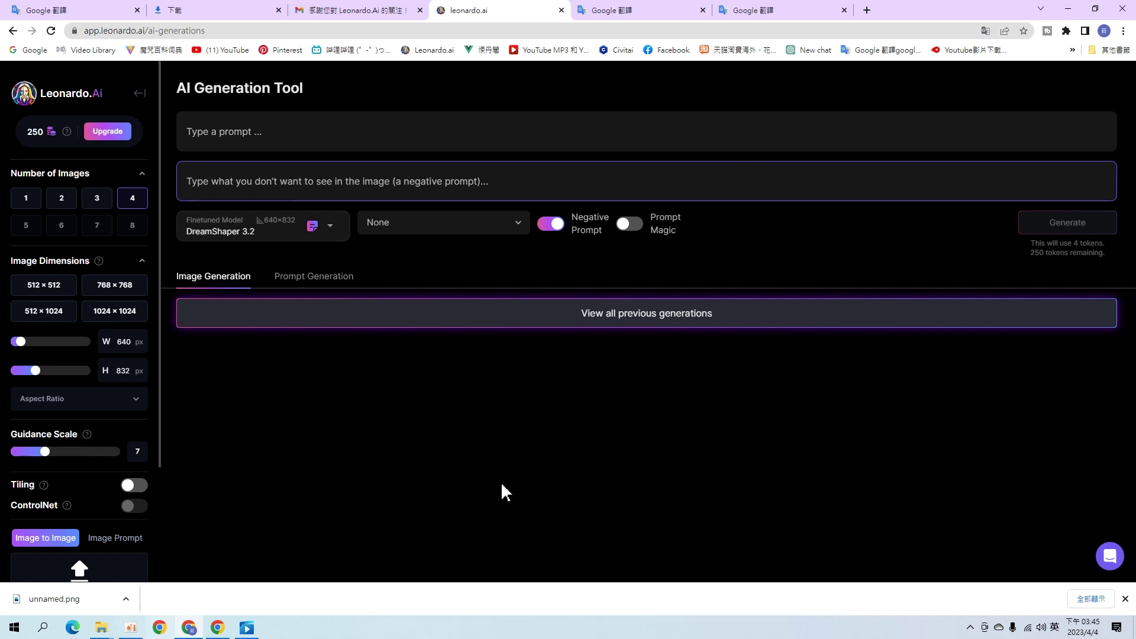
mouse_move(693, 236)
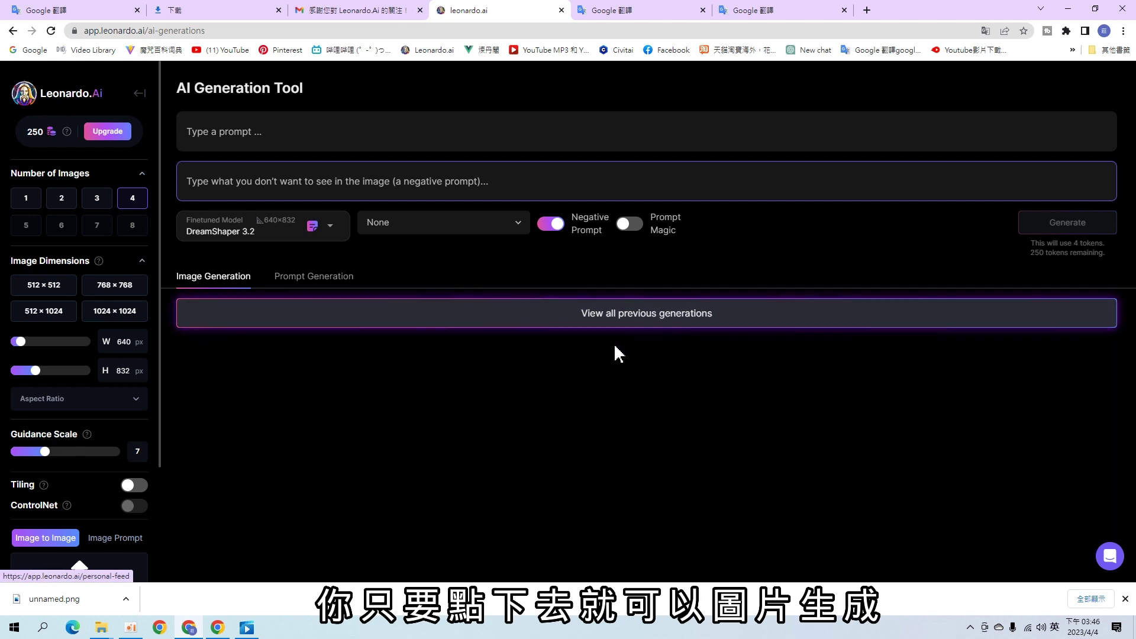
Use Prompt Generation to ideate 6 prompts from the basic idea "1 girl, wearing kimono"
click(355, 276)
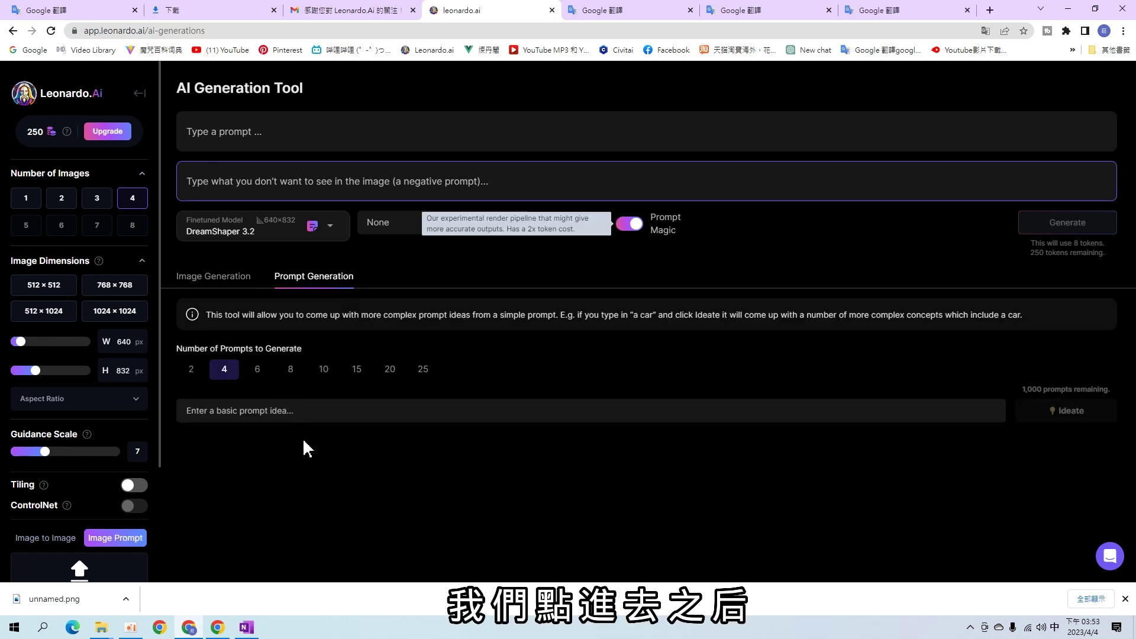
click(257, 376)
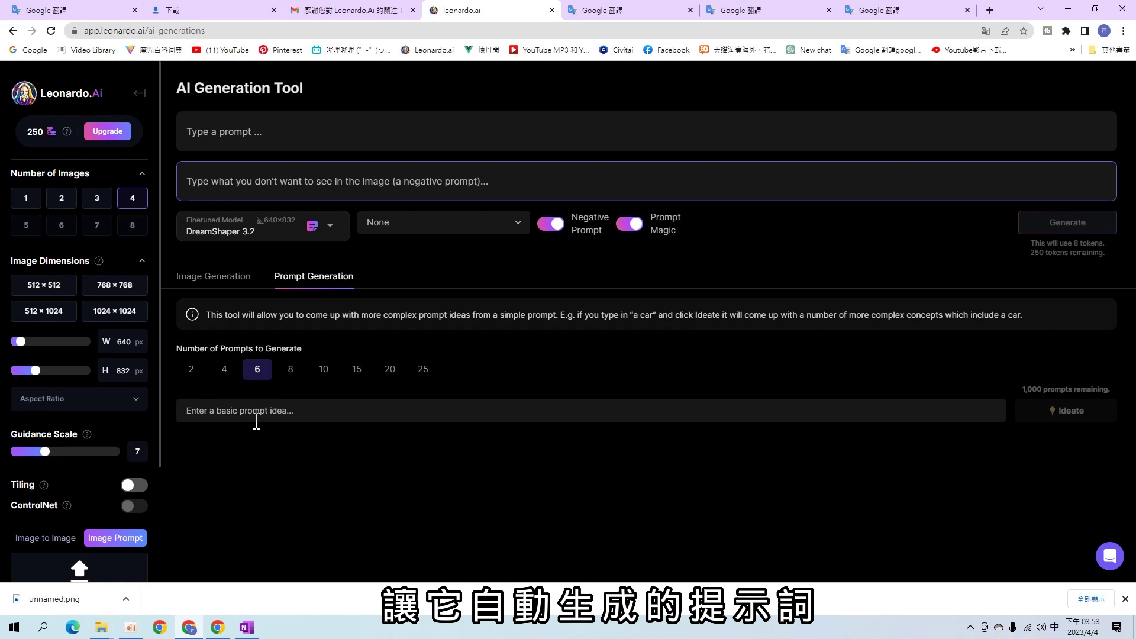
right_click(239, 410)
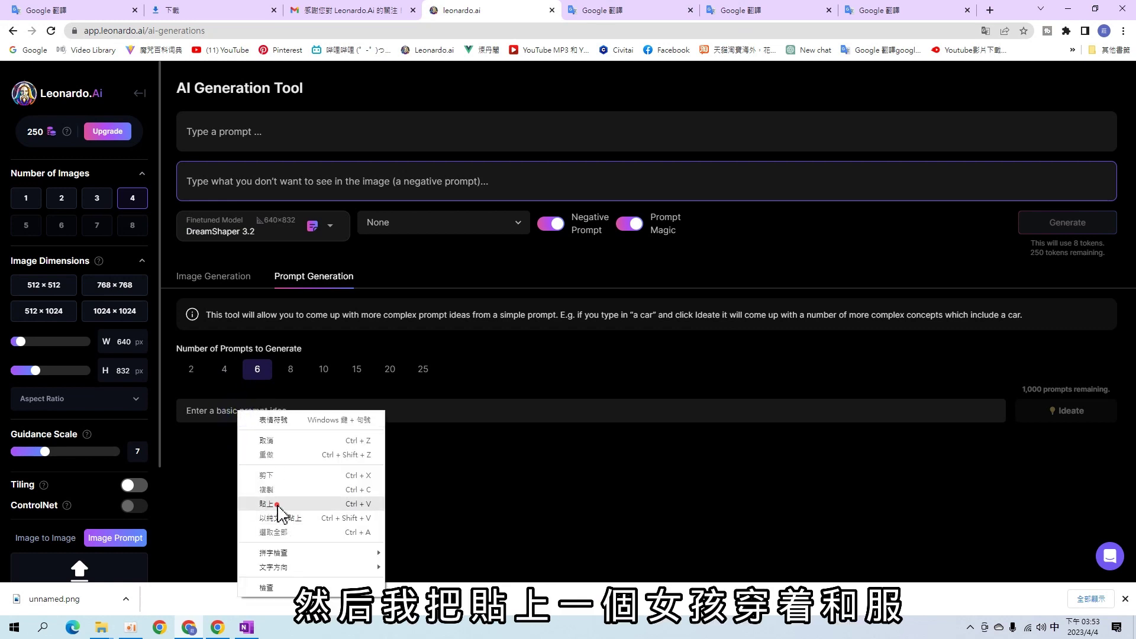
click(281, 508)
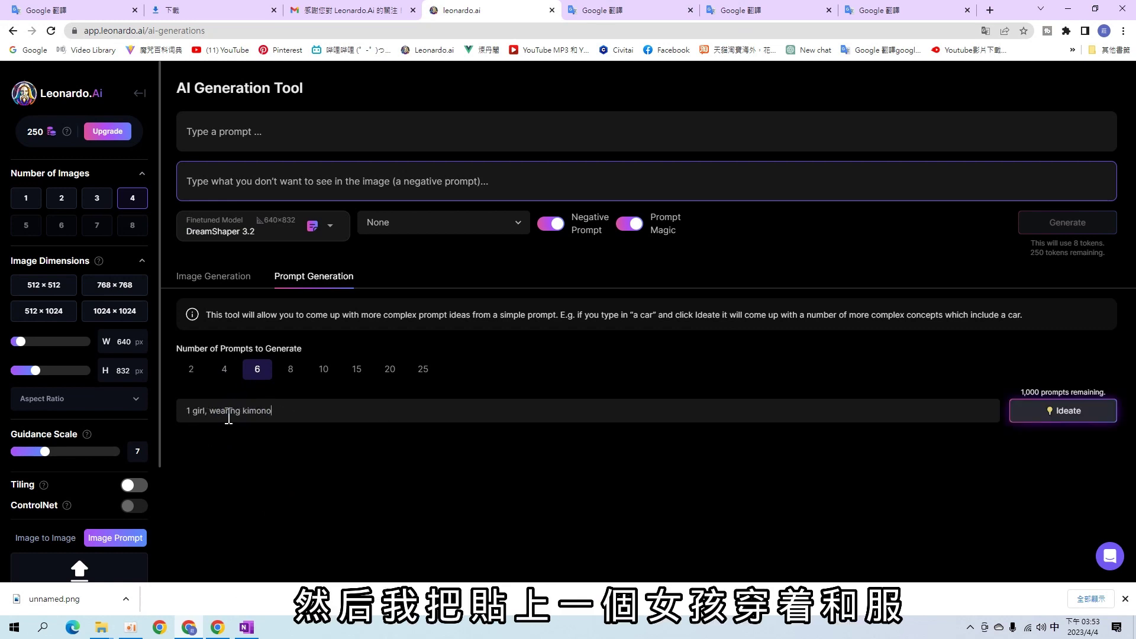
click(1071, 415)
scroll(259, 426, down, 4)
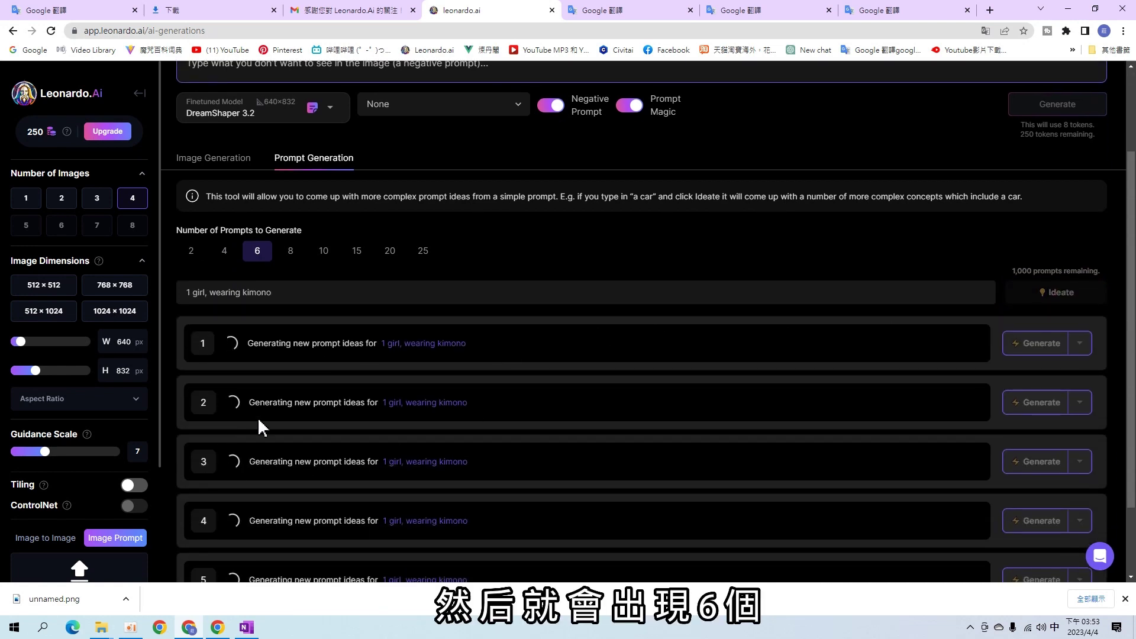
scroll(370, 388, up, 1)
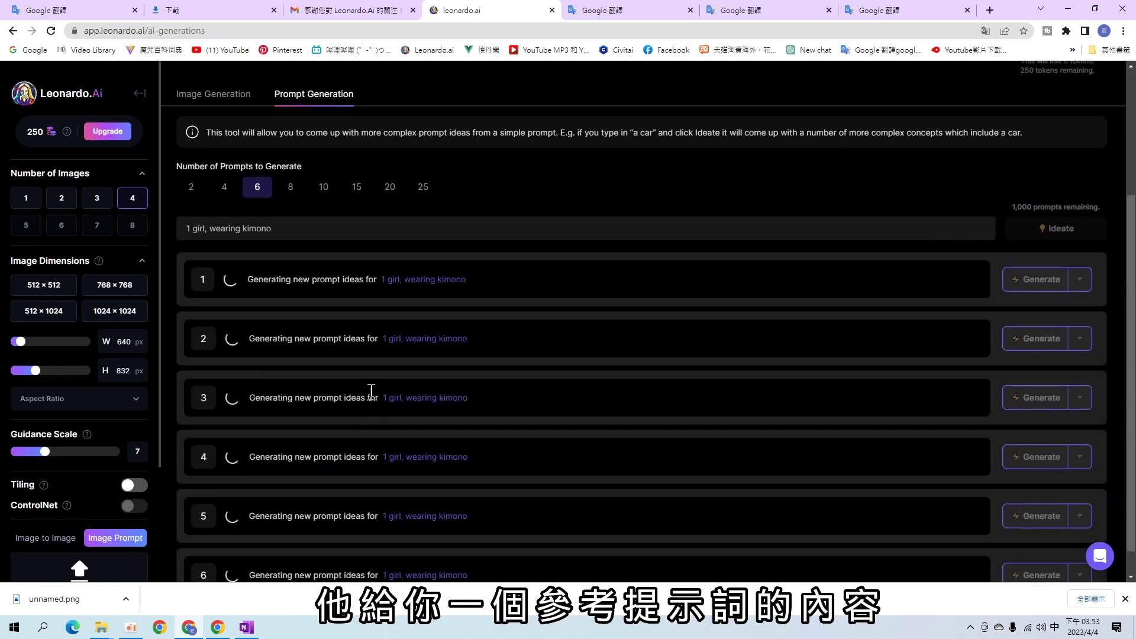
scroll(377, 400, down, 1)
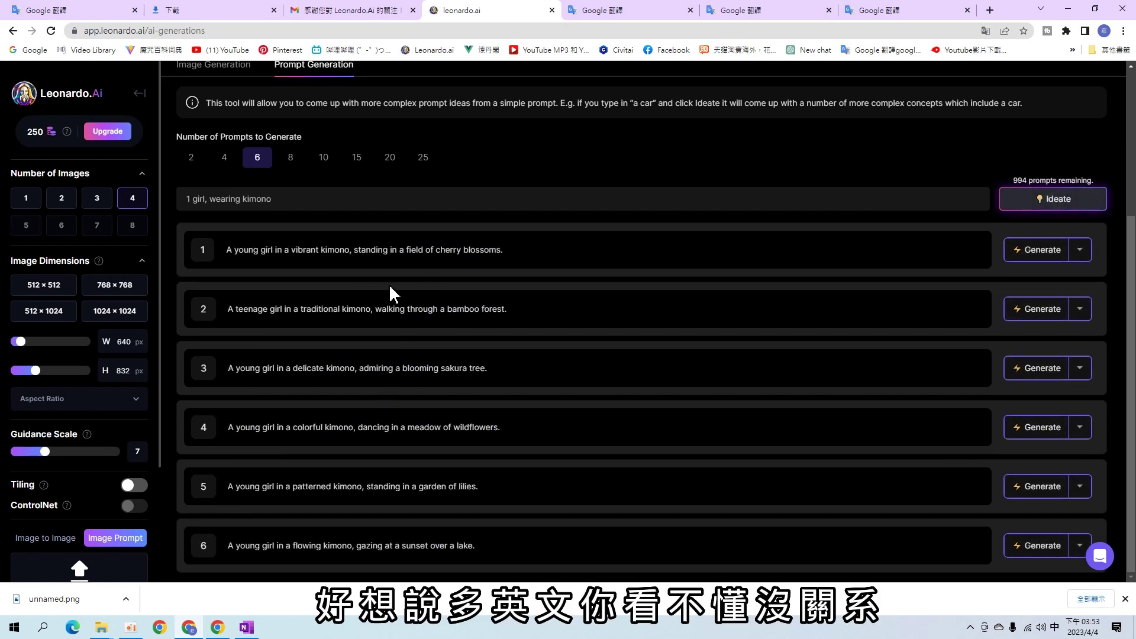
Translate the page into Traditional Chinese and read through the generated kimono prompt ideas
right_click(625, 249)
click(690, 380)
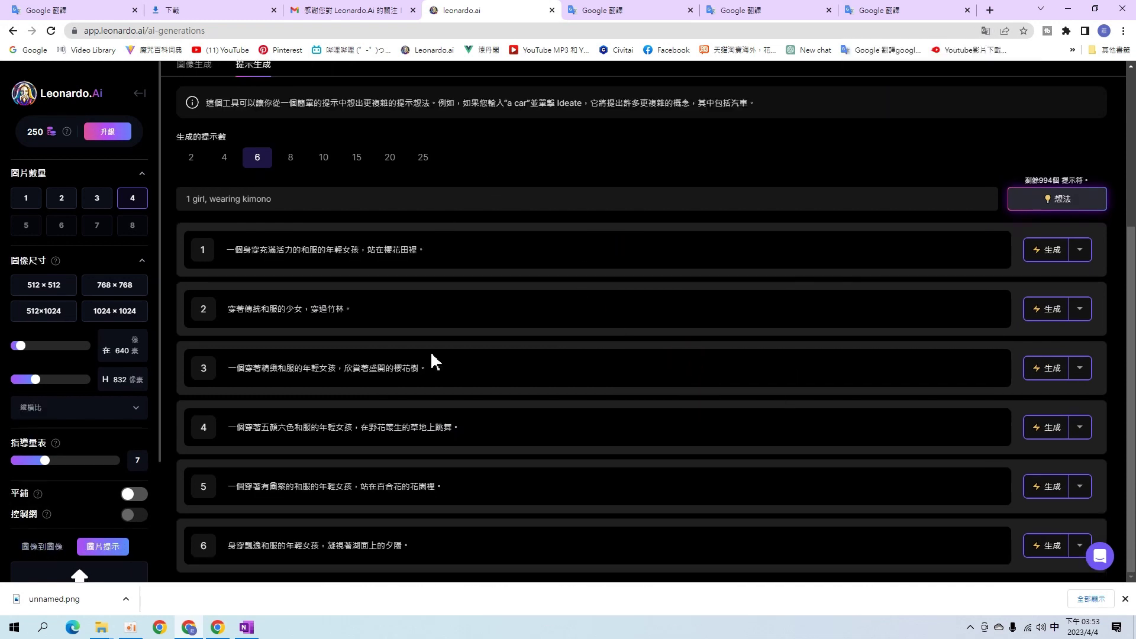
scroll(441, 336, up, 1)
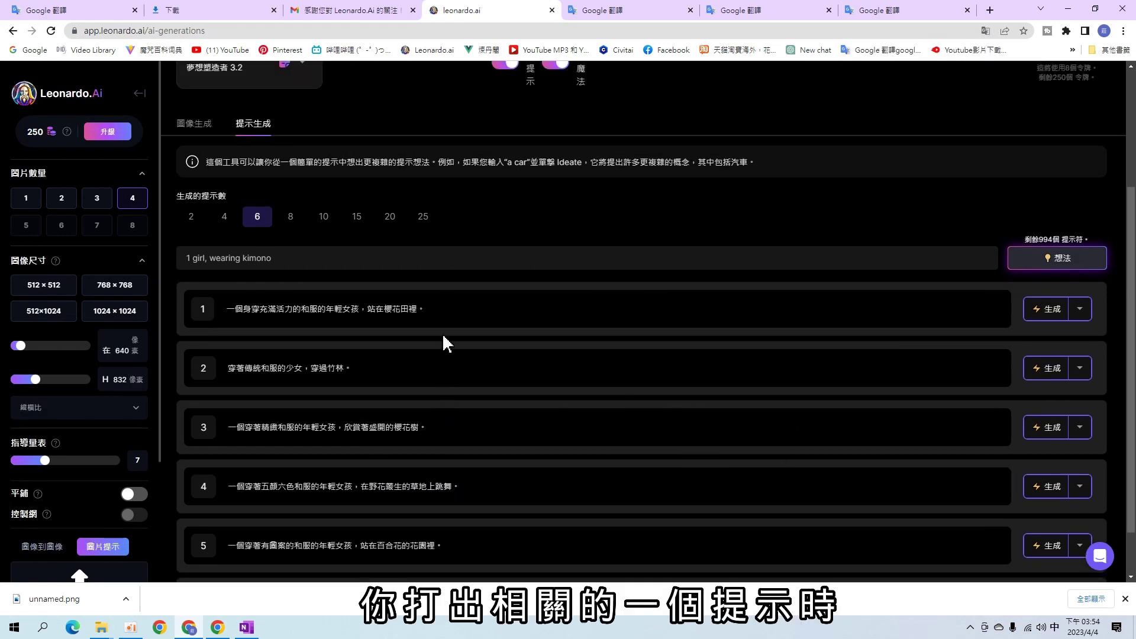
scroll(442, 334, down, 1)
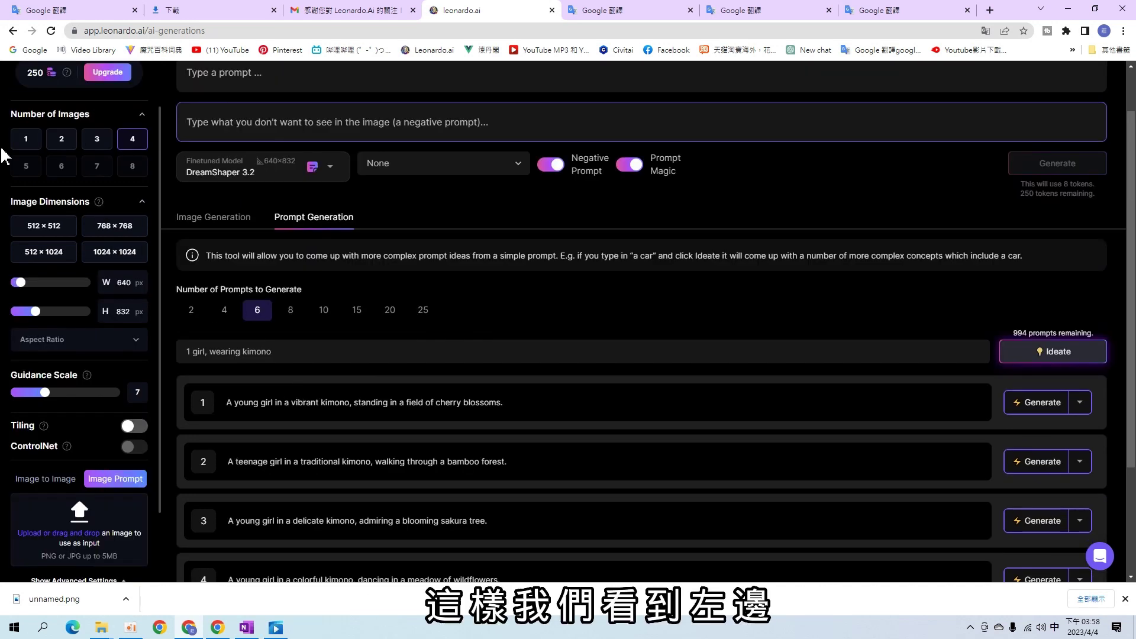
Review the image generation settings and set the Guidance Scale to 9
scroll(7, 157, up, 1)
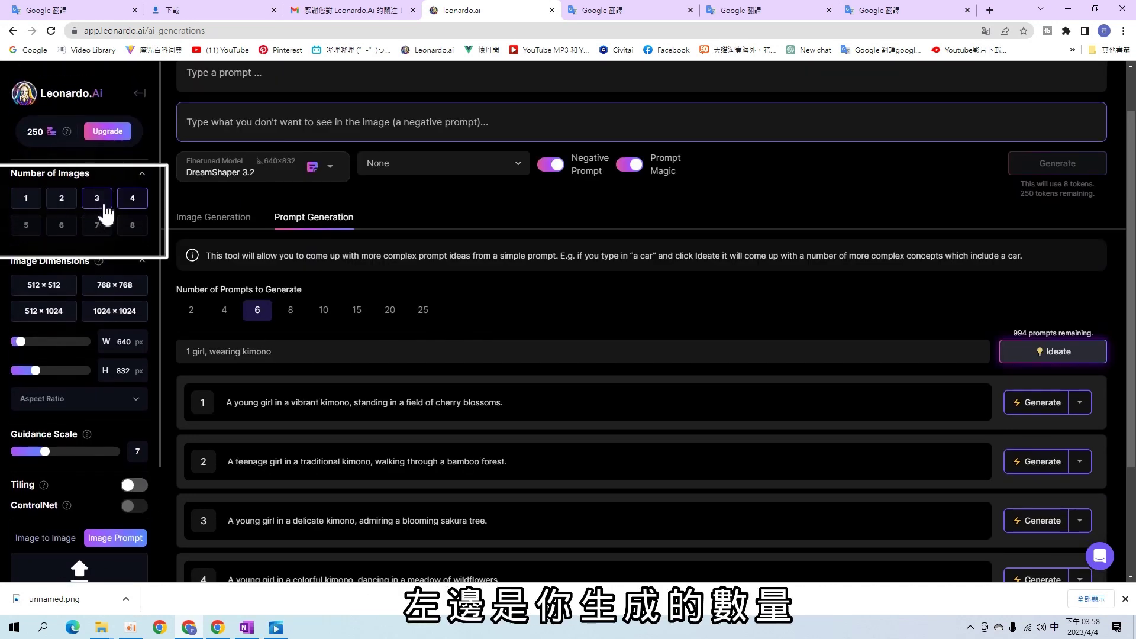
scroll(133, 210, down, 1)
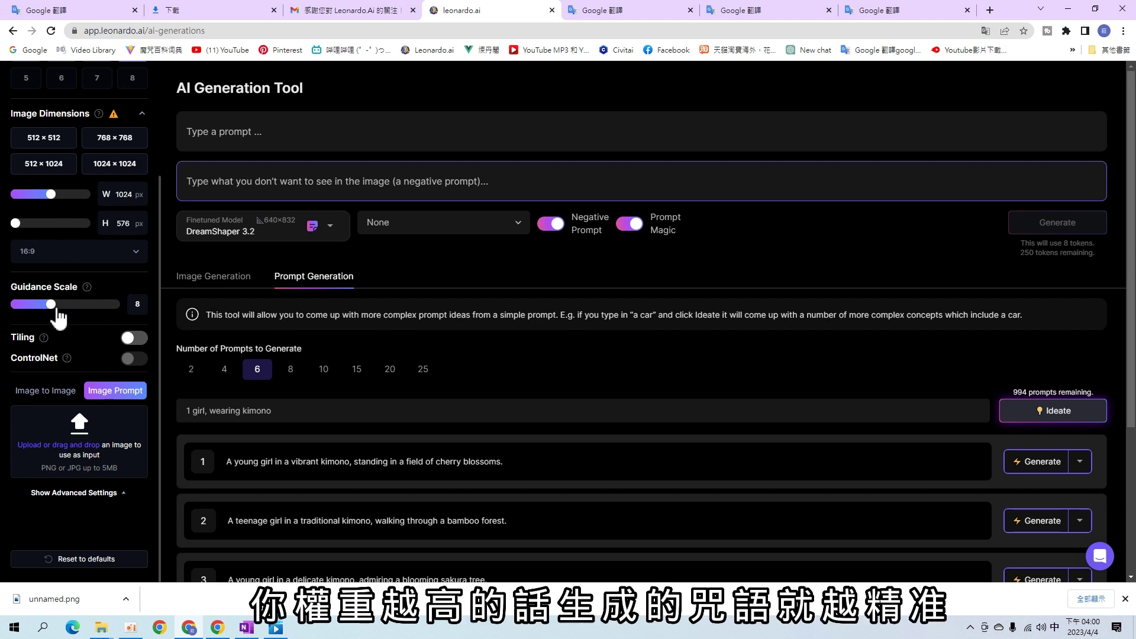
drag(52, 305, 63, 305)
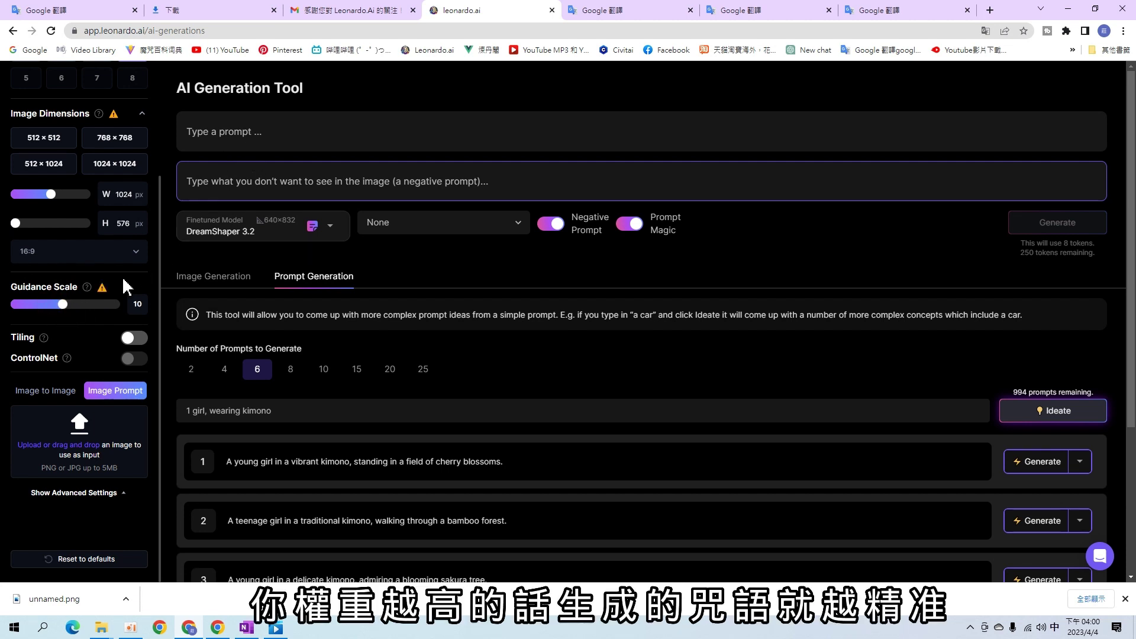
drag(63, 304, 58, 343)
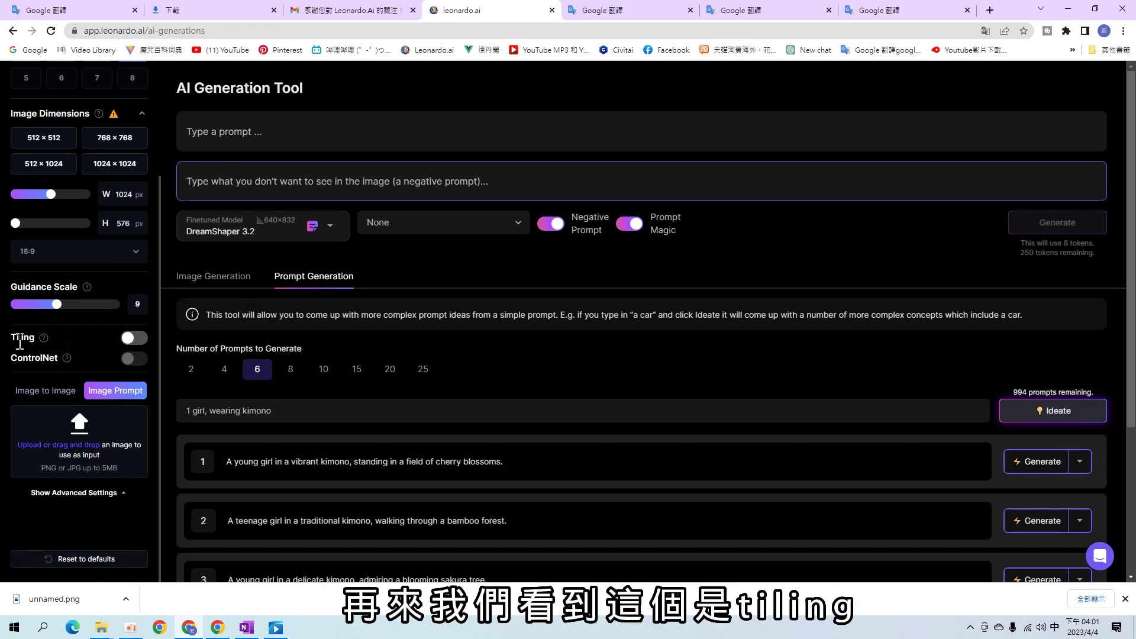
mouse_move(44, 336)
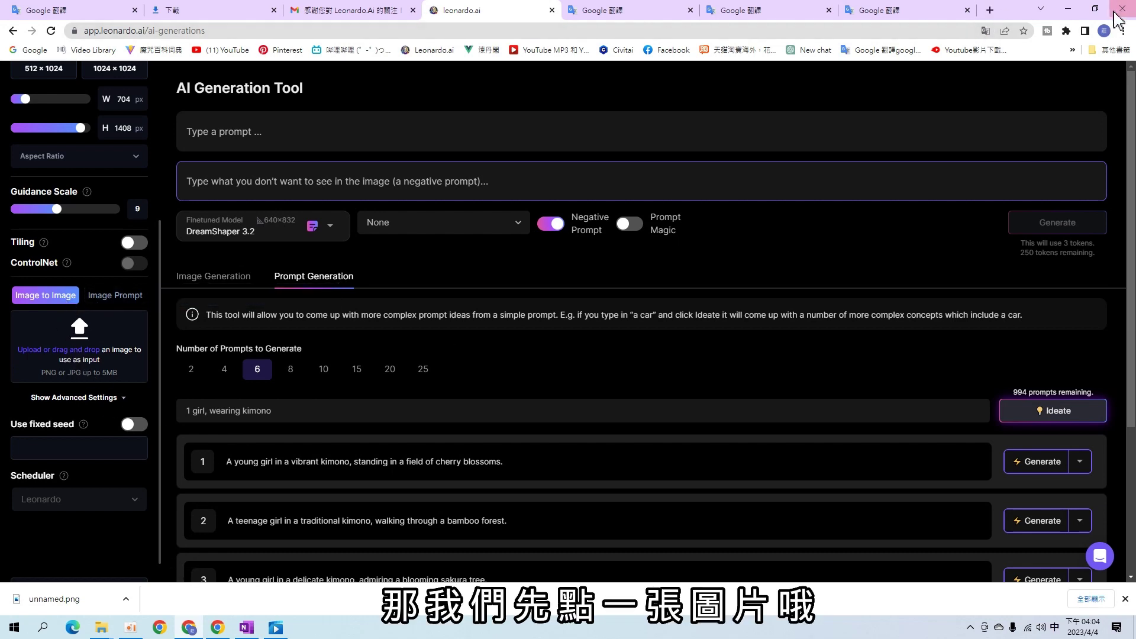
Load the Goku picture from the computer as the Image to Image input and turn on ControlNet
click(1096, 8)
drag(292, 320, 667, 368)
click(1096, 8)
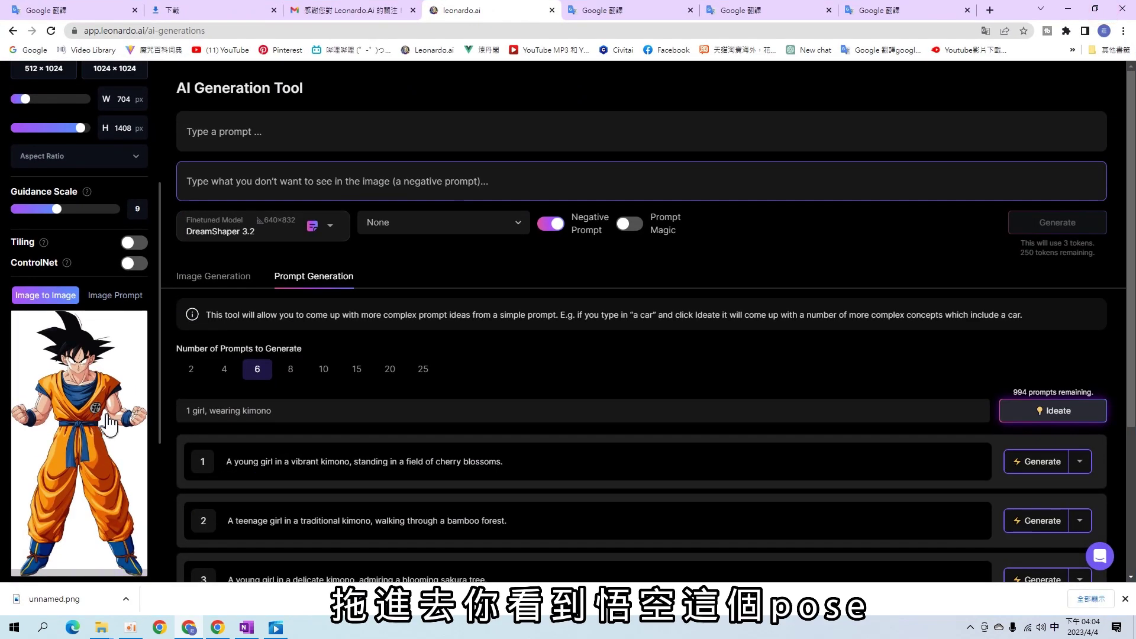
scroll(109, 425, down, 1)
click(133, 204)
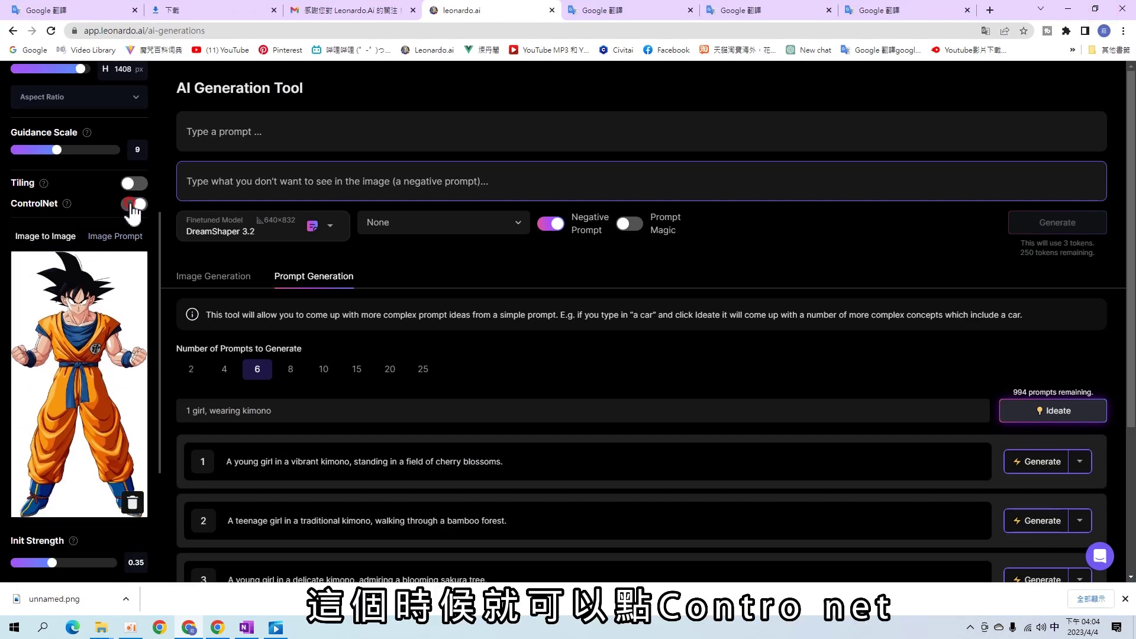
Fine-tune the Init Strength of the Goku input image, trying 0.31 before raising it slightly
scroll(112, 332, down, 3)
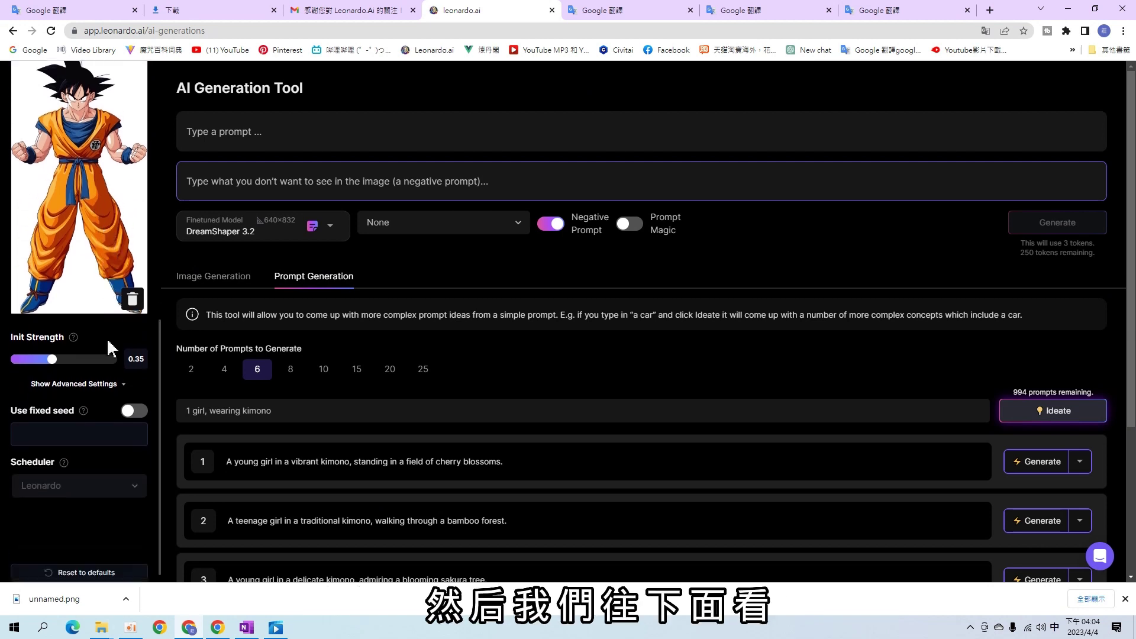
scroll(89, 379, up, 1)
drag(53, 405, 47, 405)
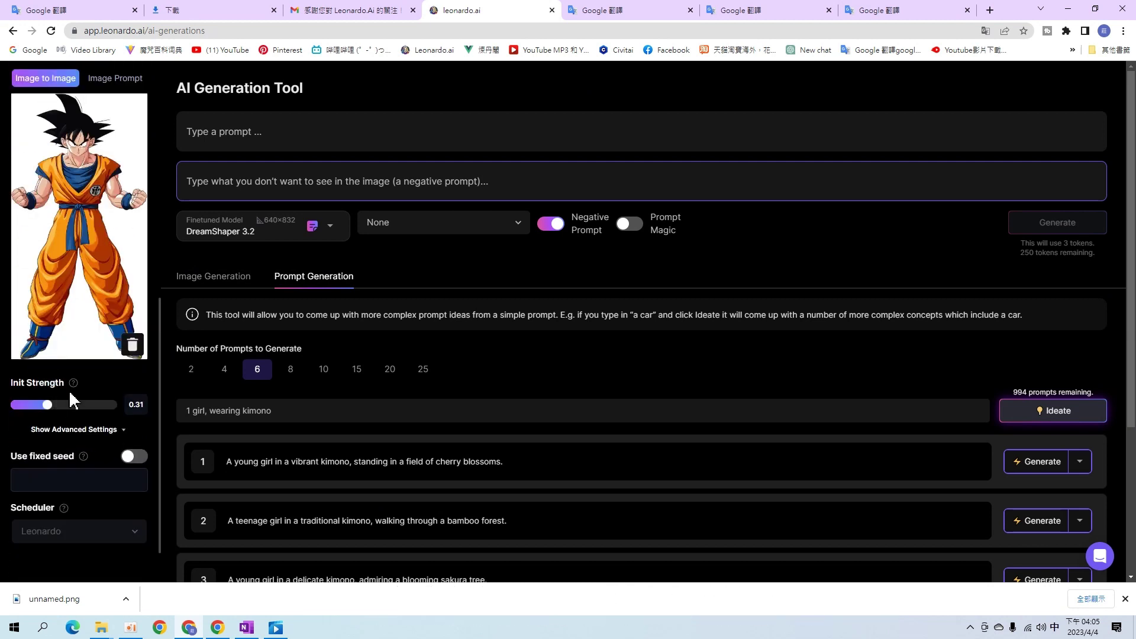
drag(48, 404, 51, 404)
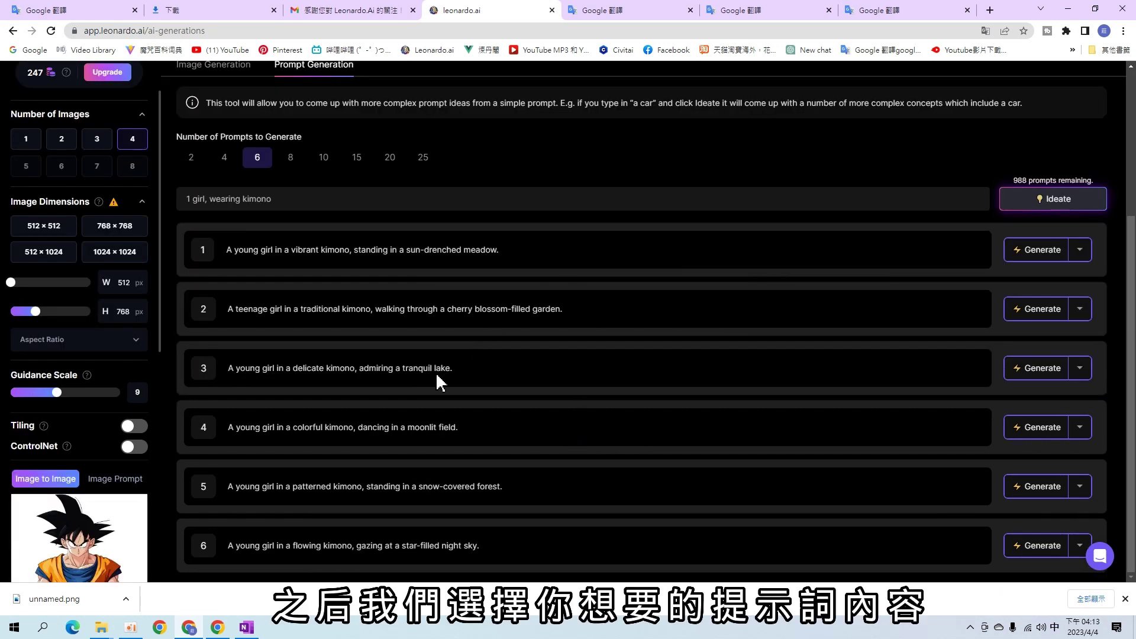
Generate images from the idea "A young girl in a delicate kimono, admiring a tranquil lake.", review them, and remove the Goku input image
click(1040, 368)
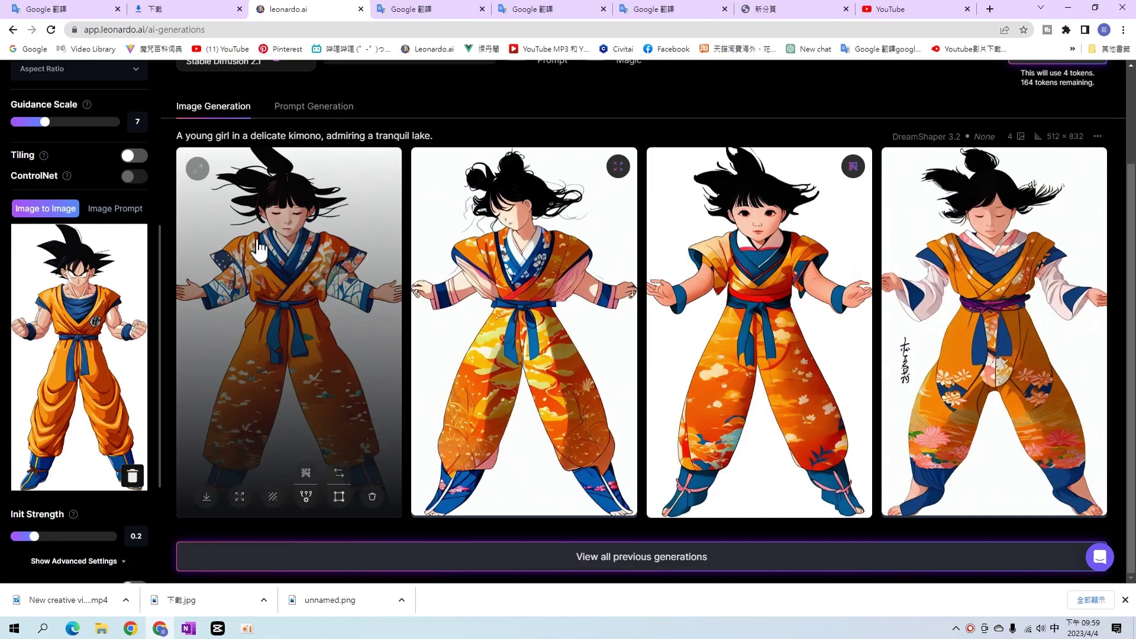
scroll(471, 222, up, 2)
scroll(504, 266, down, 2)
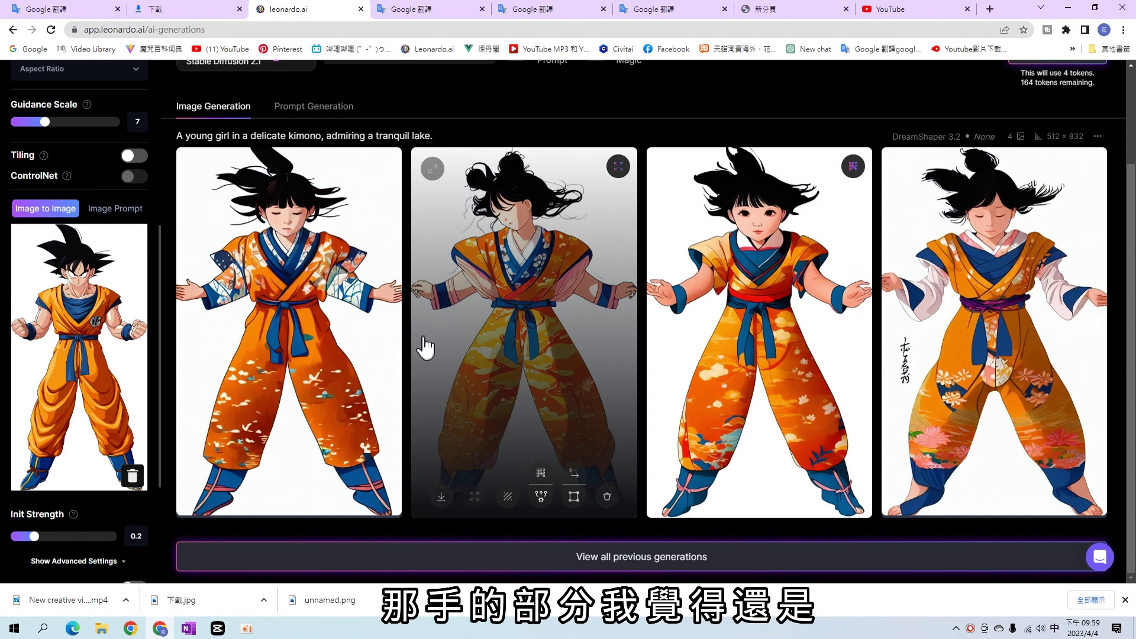
scroll(237, 355, up, 1)
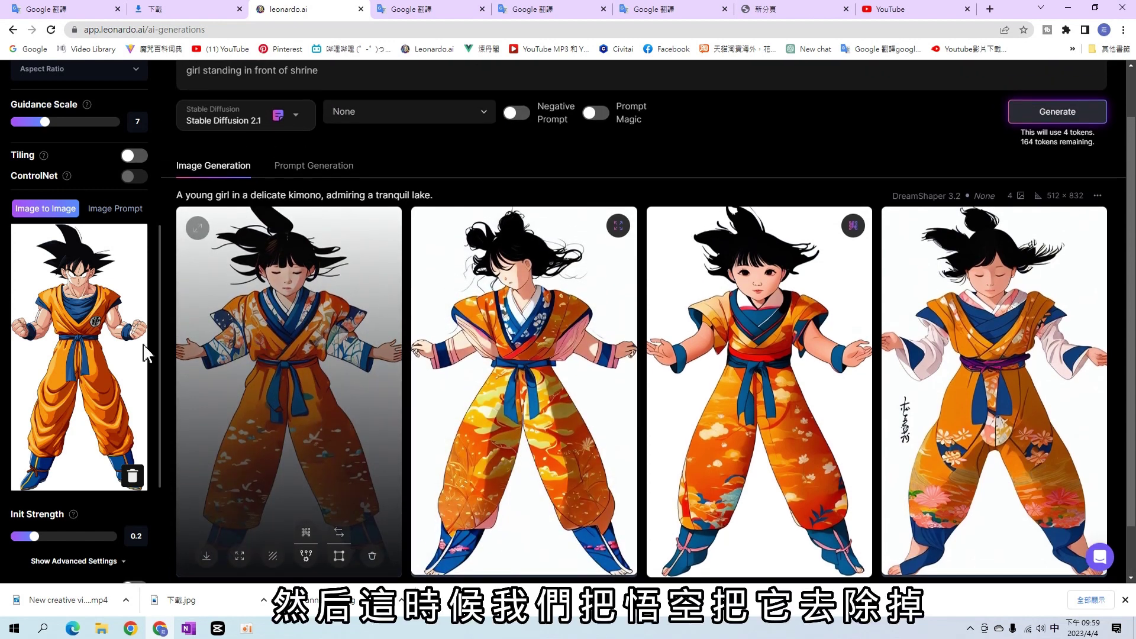
click(132, 478)
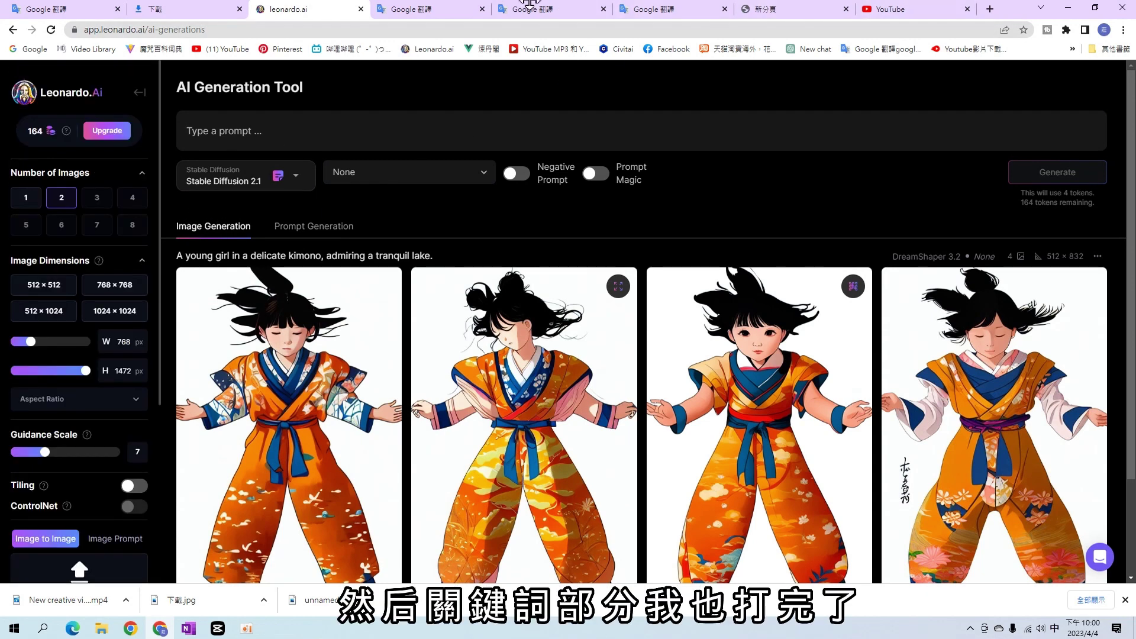
Copy the English translation "Samurai" from Google Translate and paste it as the prompt in Leonardo.Ai
click(529, 11)
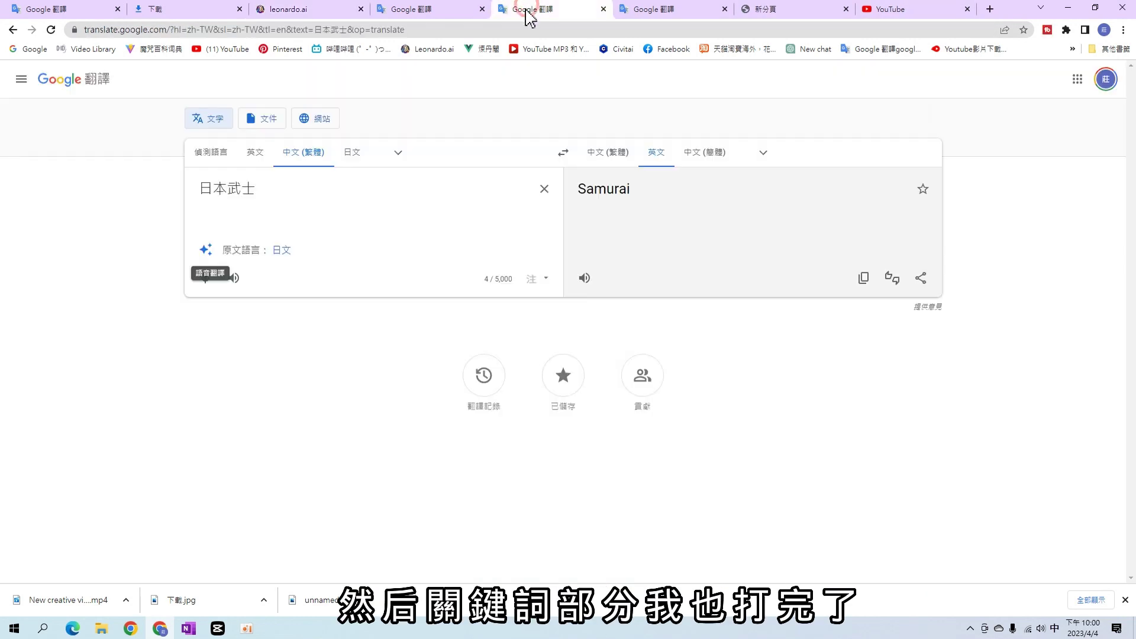
double_click(609, 188)
right_click(610, 190)
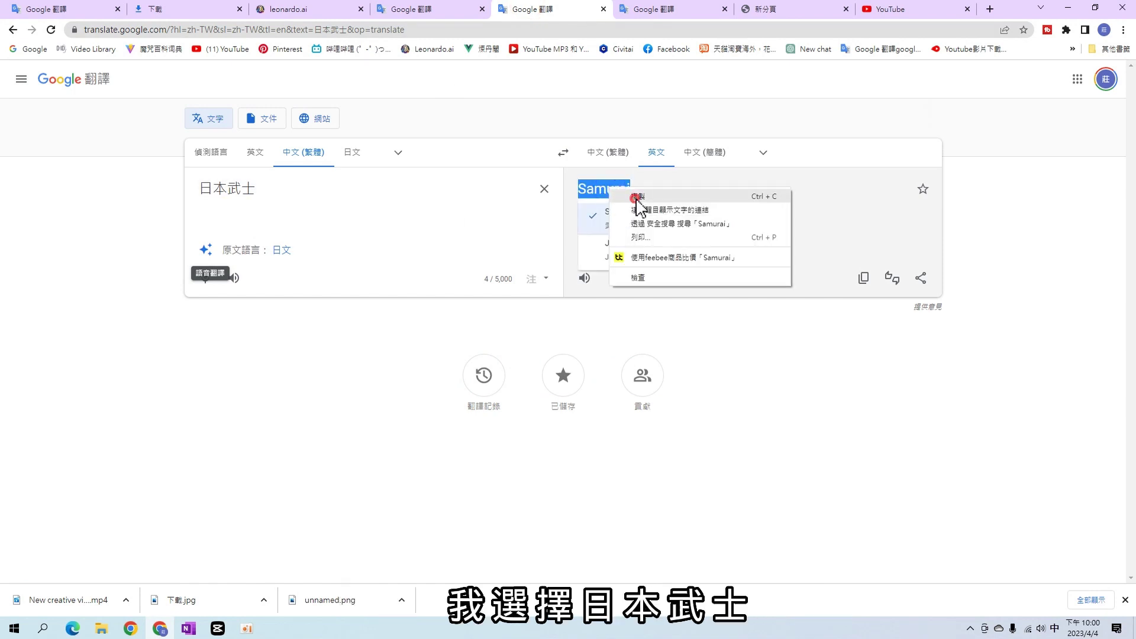
click(638, 197)
click(302, 11)
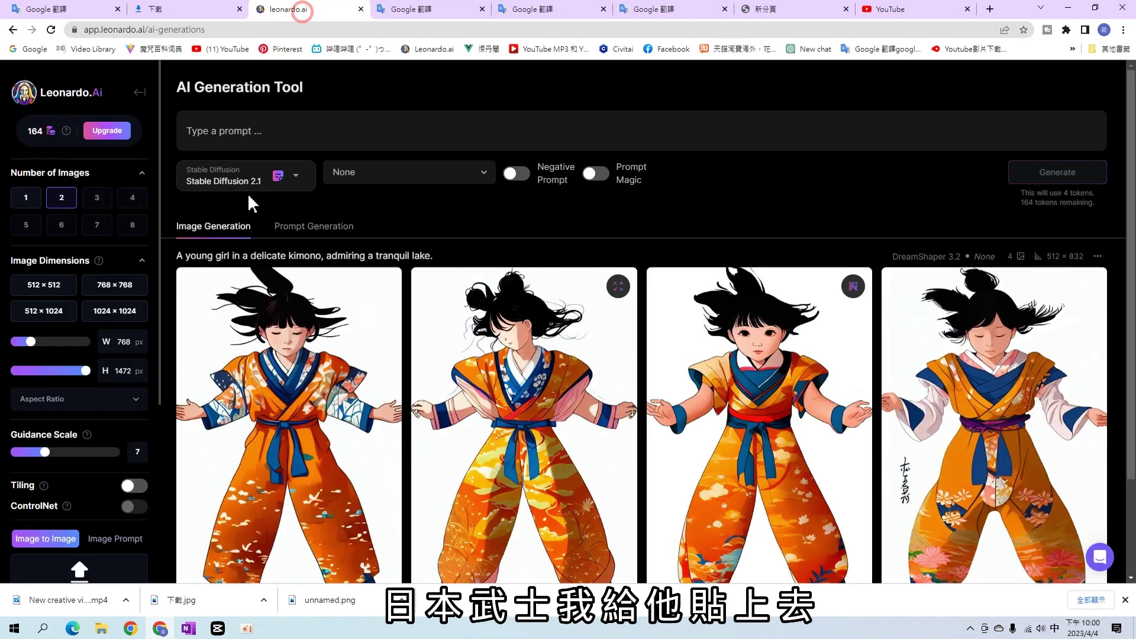
right_click(240, 118)
click(290, 226)
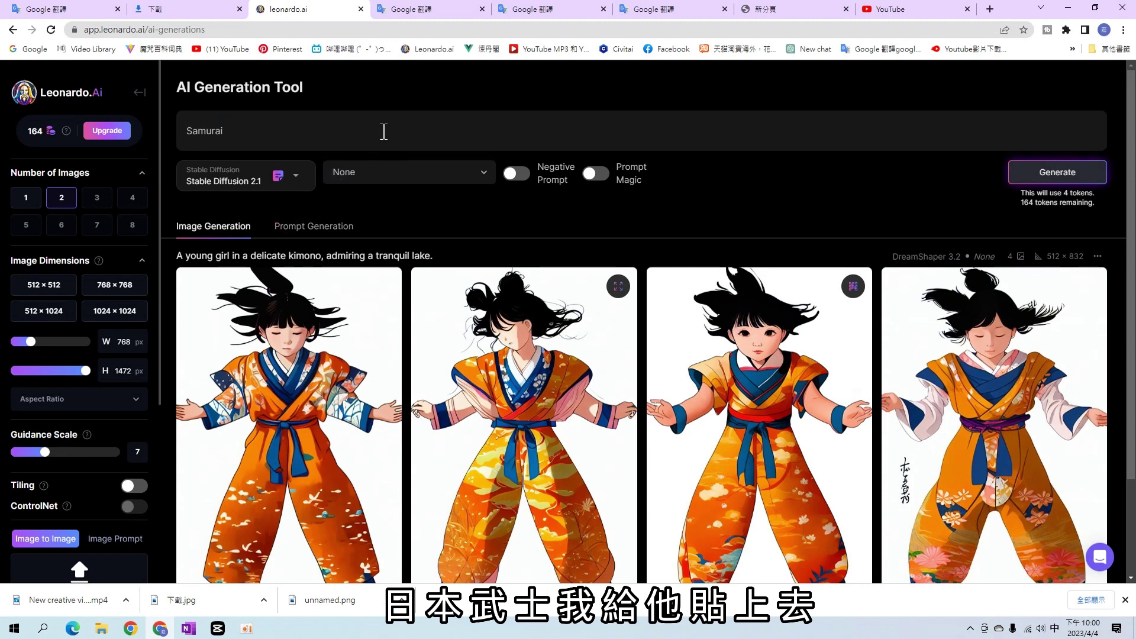
Choose the Stable Diffusion 1.5 model and set the number of images to 4
click(263, 184)
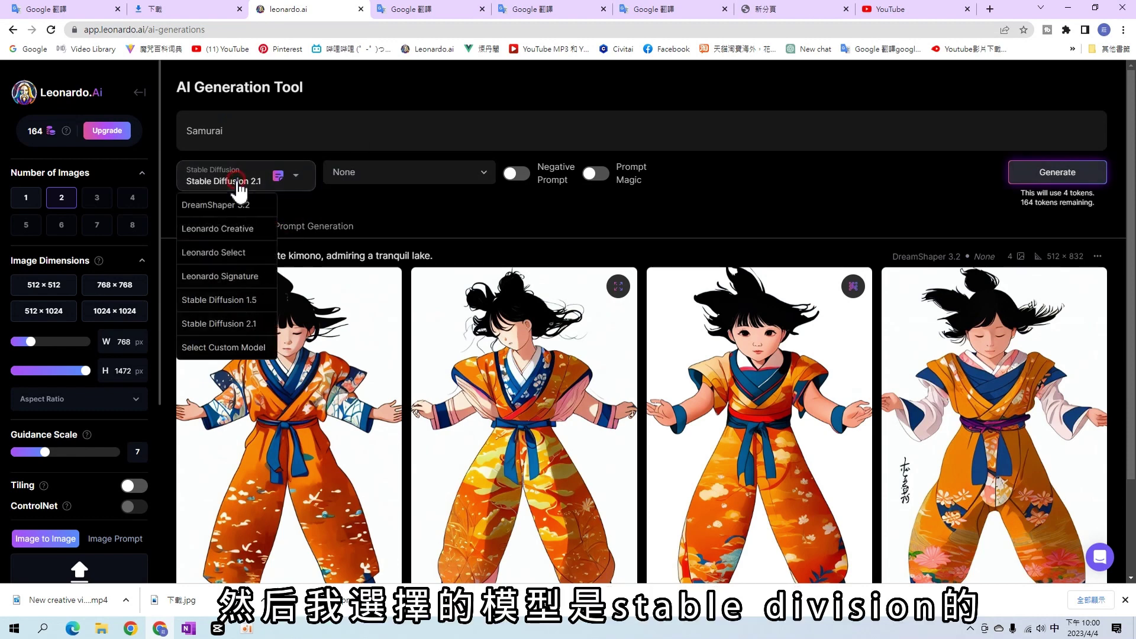
click(224, 302)
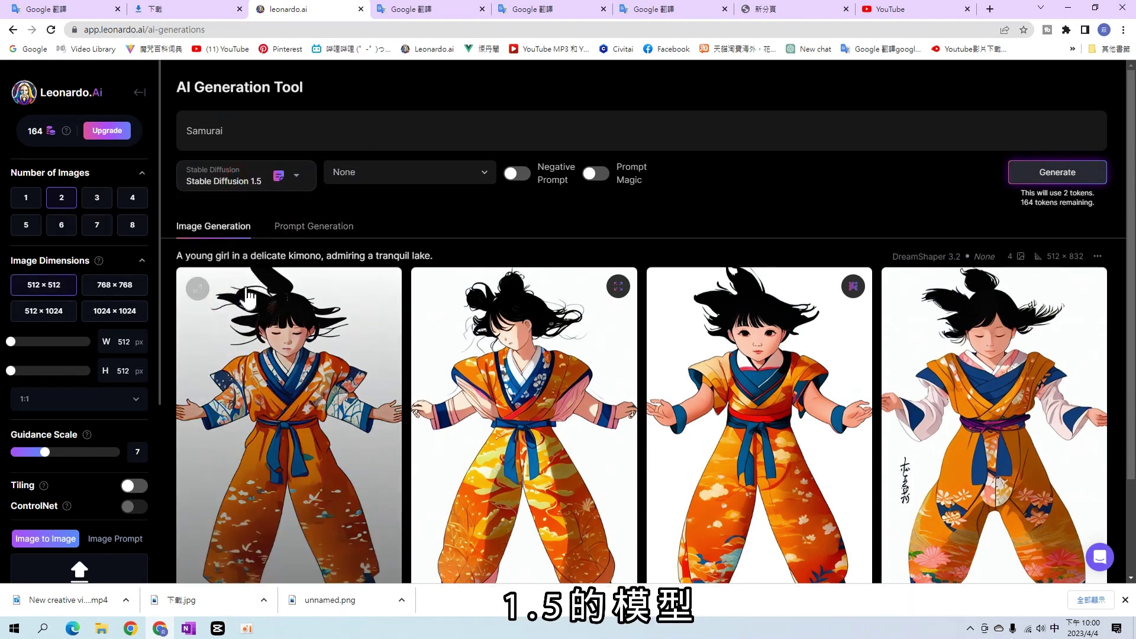
click(134, 204)
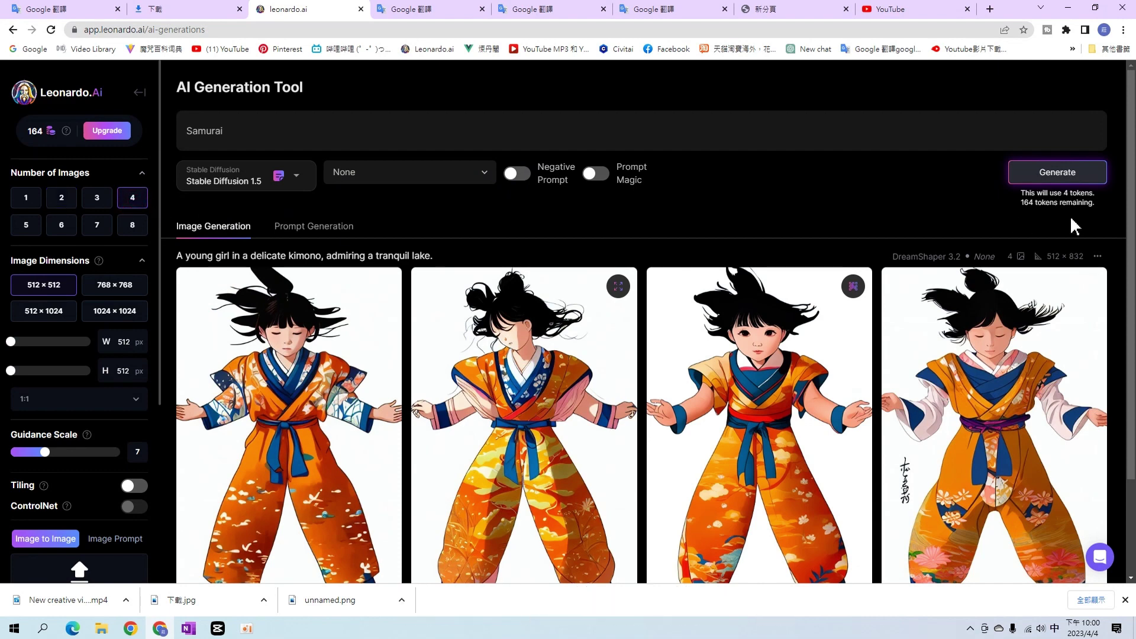
Generate the images for the "Samurai" prompt and bring the results into view
scroll(632, 246, down, 2)
scroll(632, 246, up, 2)
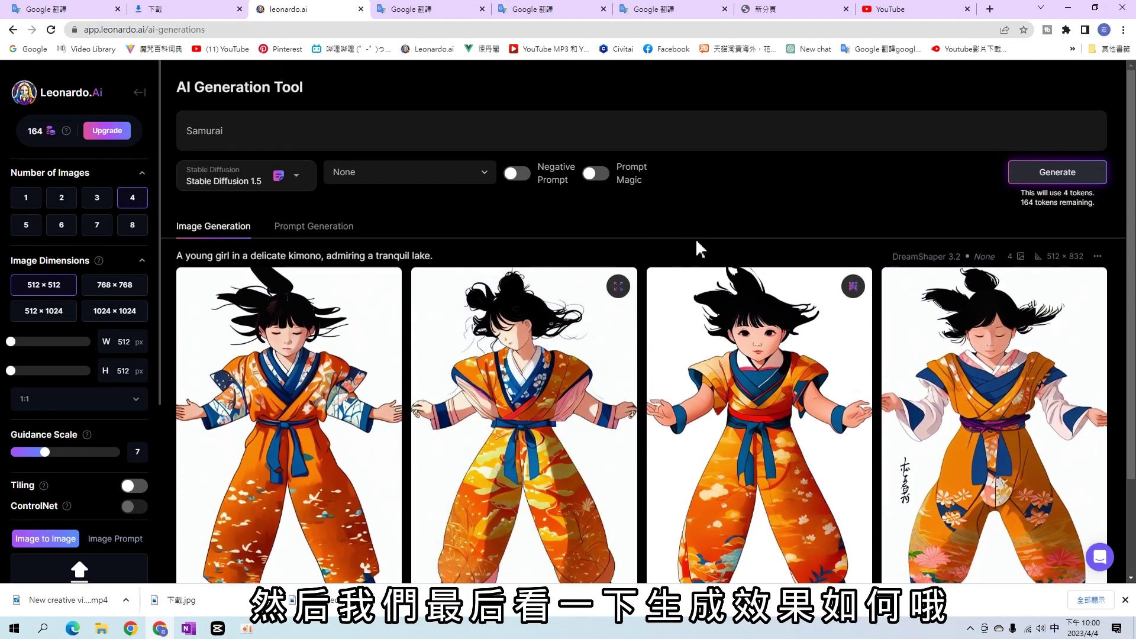
click(1060, 177)
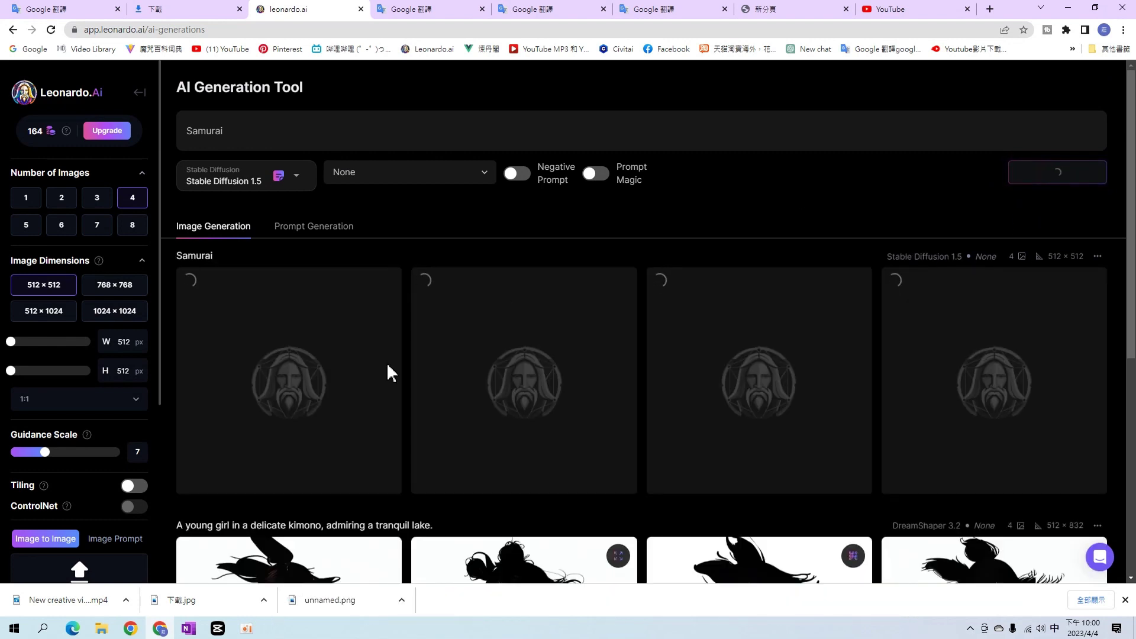
scroll(460, 106, down, 2)
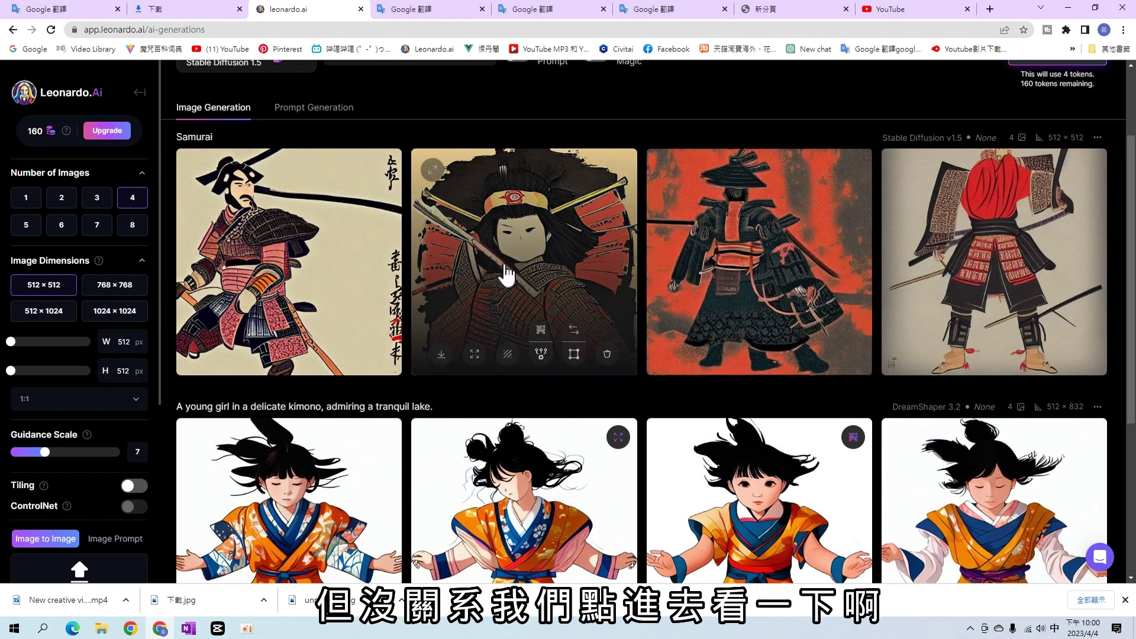
Open the second Samurai image in the large preview and translate the page into Traditional Chinese
click(549, 235)
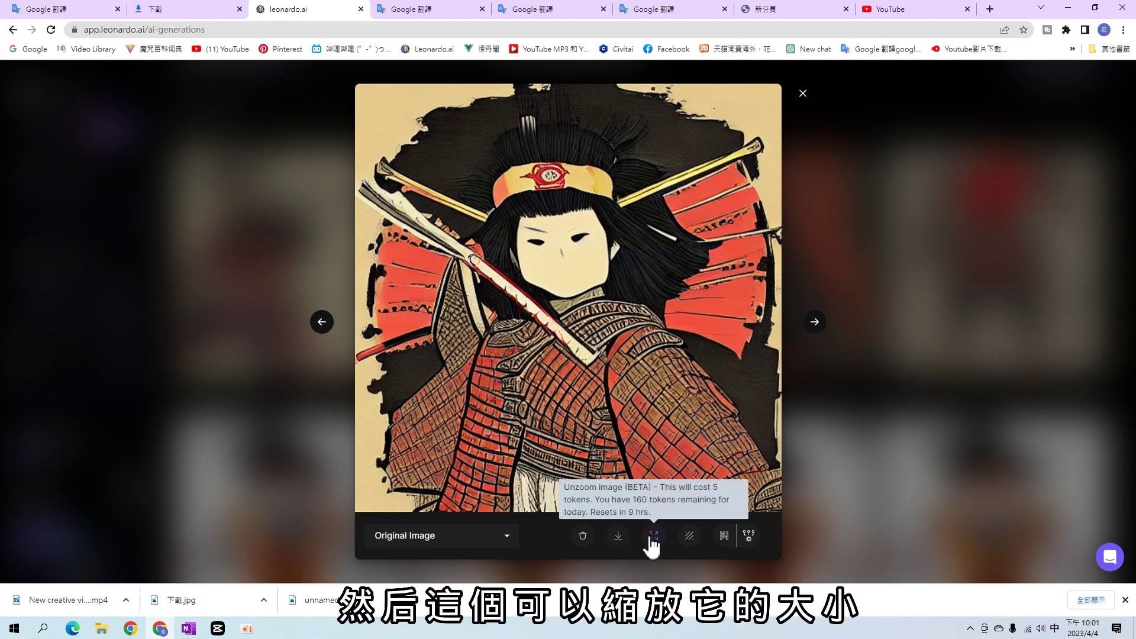
right_click(863, 410)
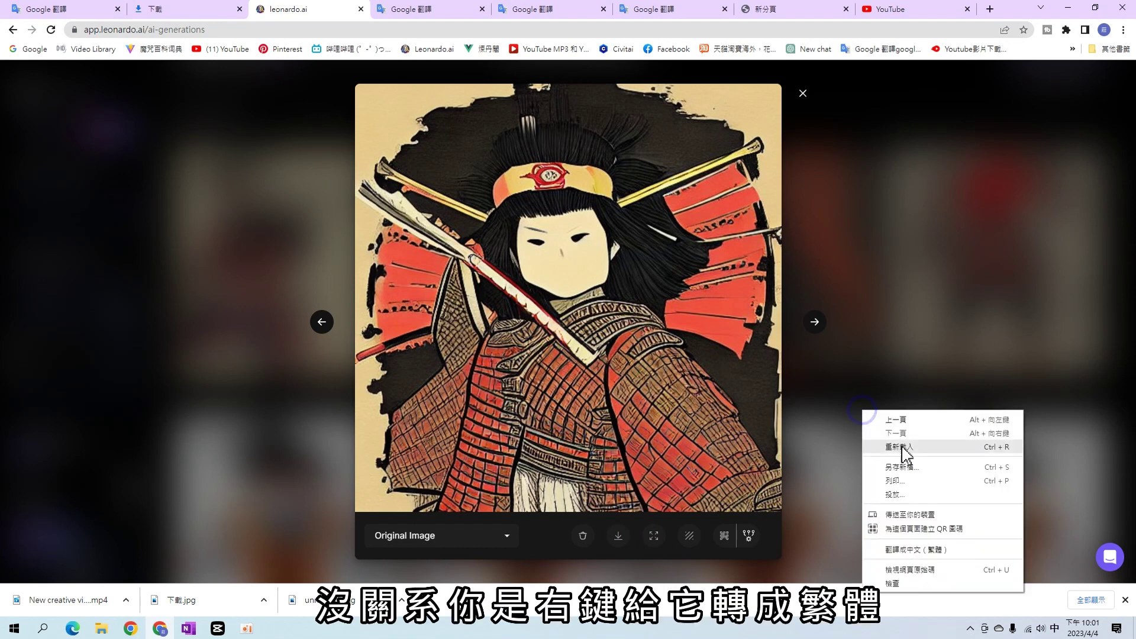
click(923, 550)
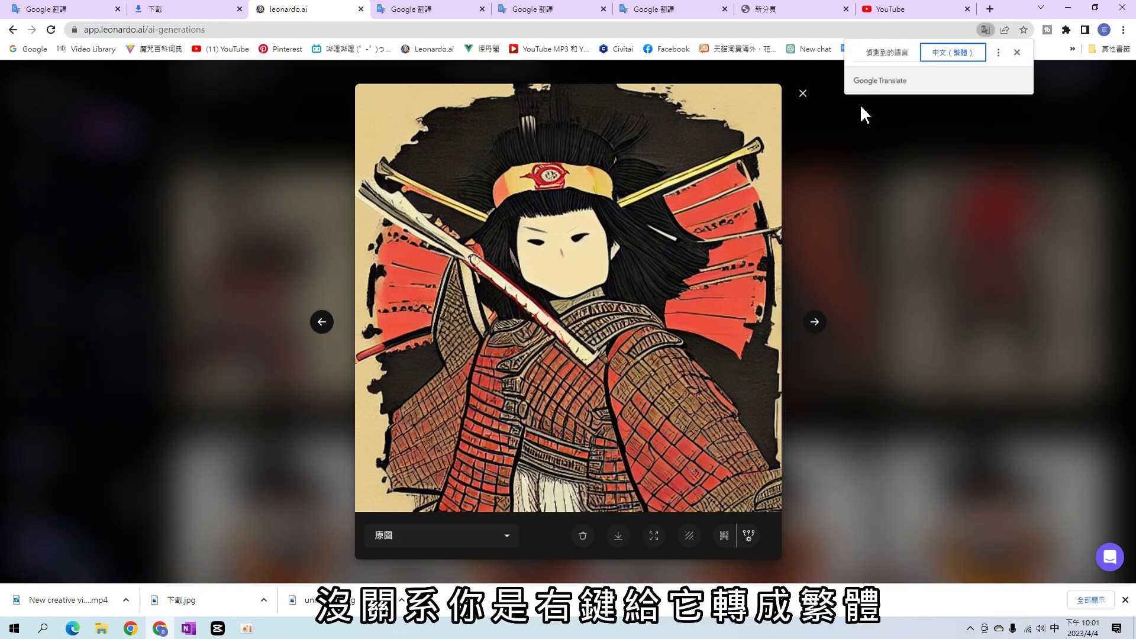
Unzoom the opened Samurai image and compare the original with the unzoomed version
click(654, 537)
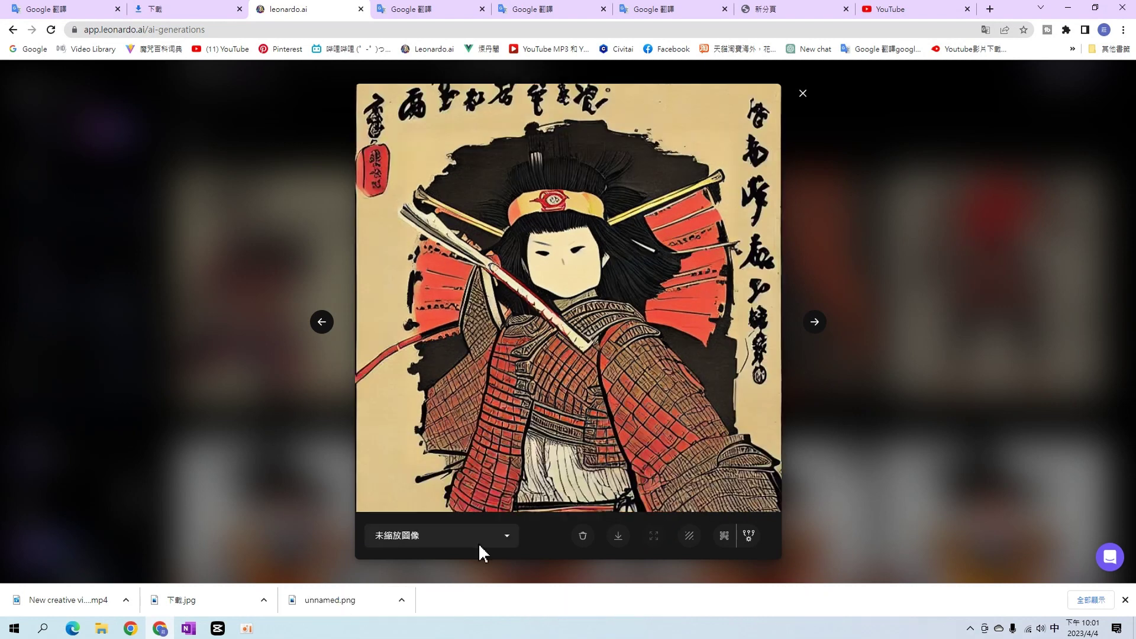
click(470, 534)
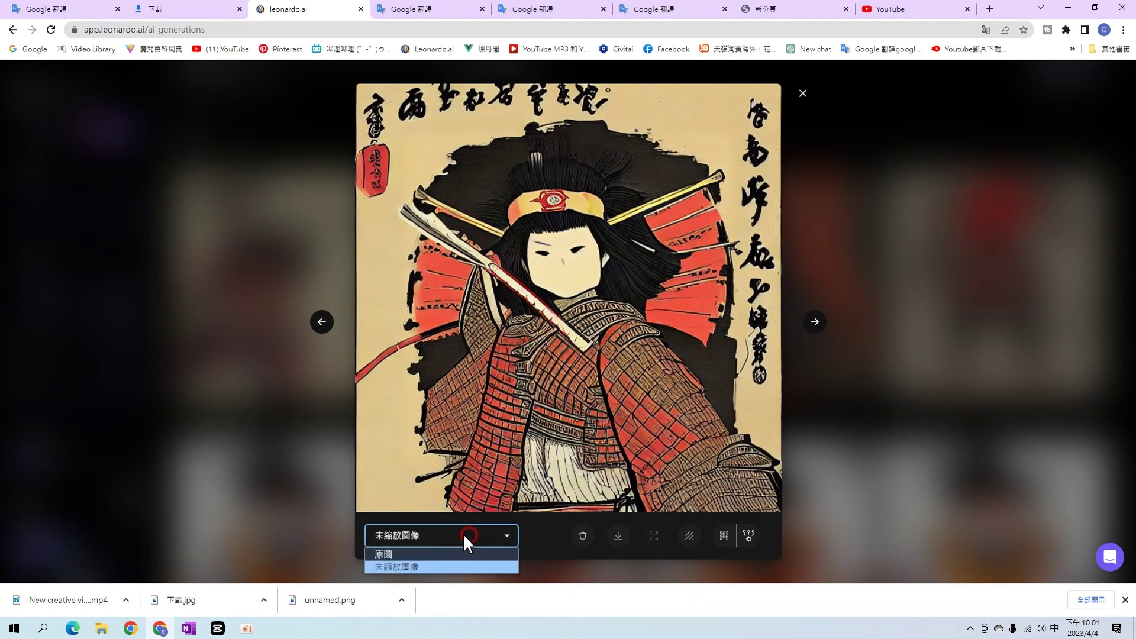
click(421, 555)
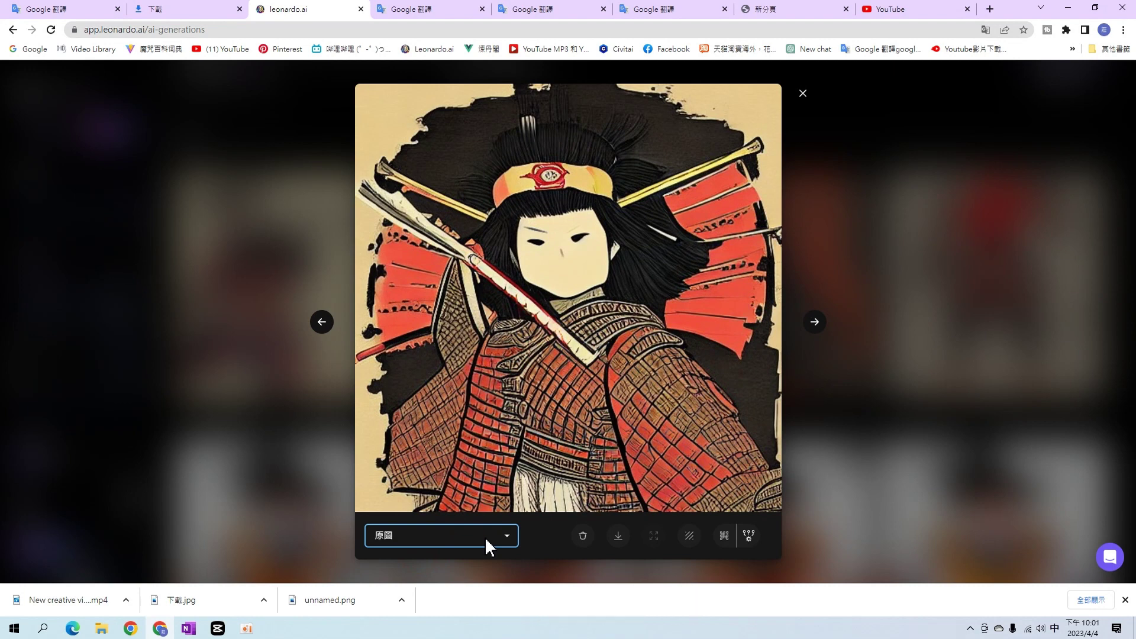
click(484, 535)
click(440, 566)
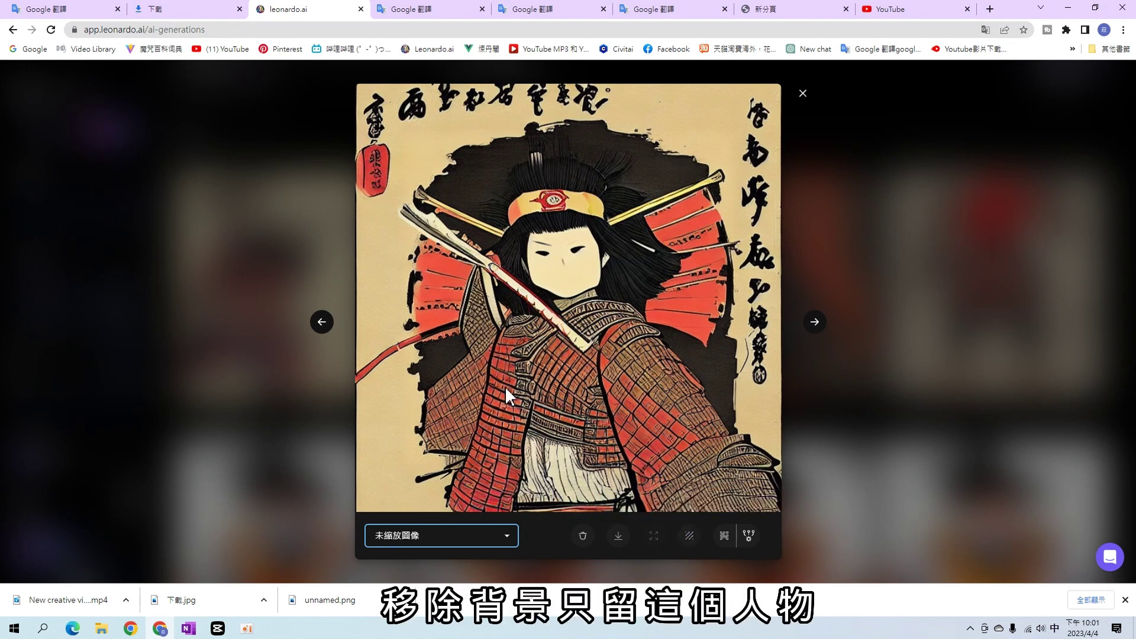
Remove the background of the unzoomed Samurai image and compare the original, unzoomed and no-background versions
click(691, 540)
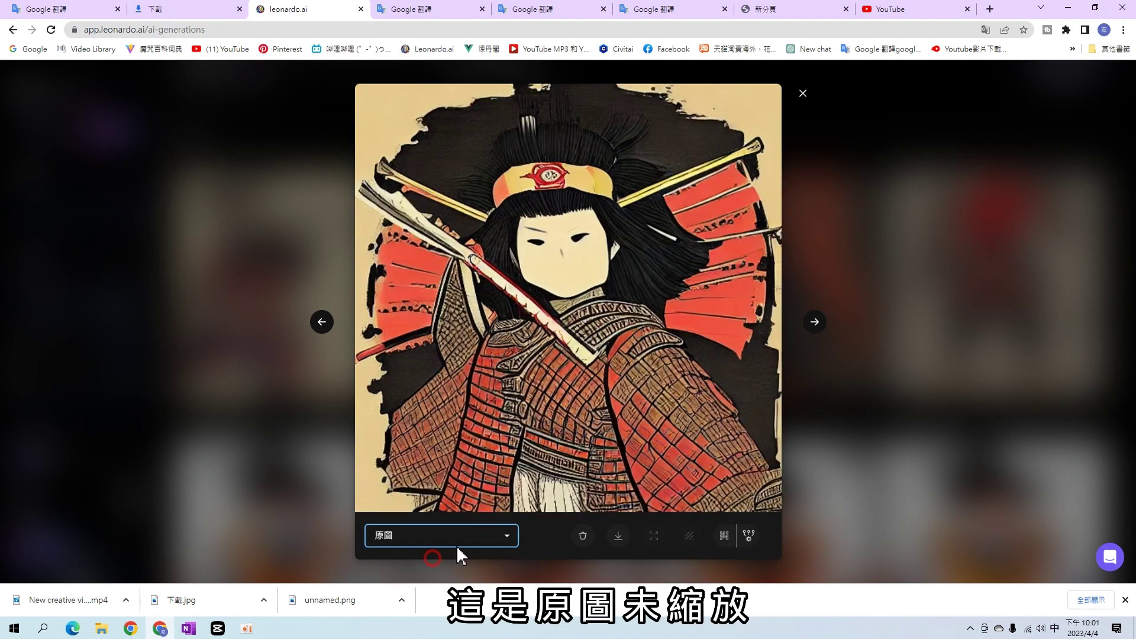
click(491, 534)
click(461, 562)
click(497, 534)
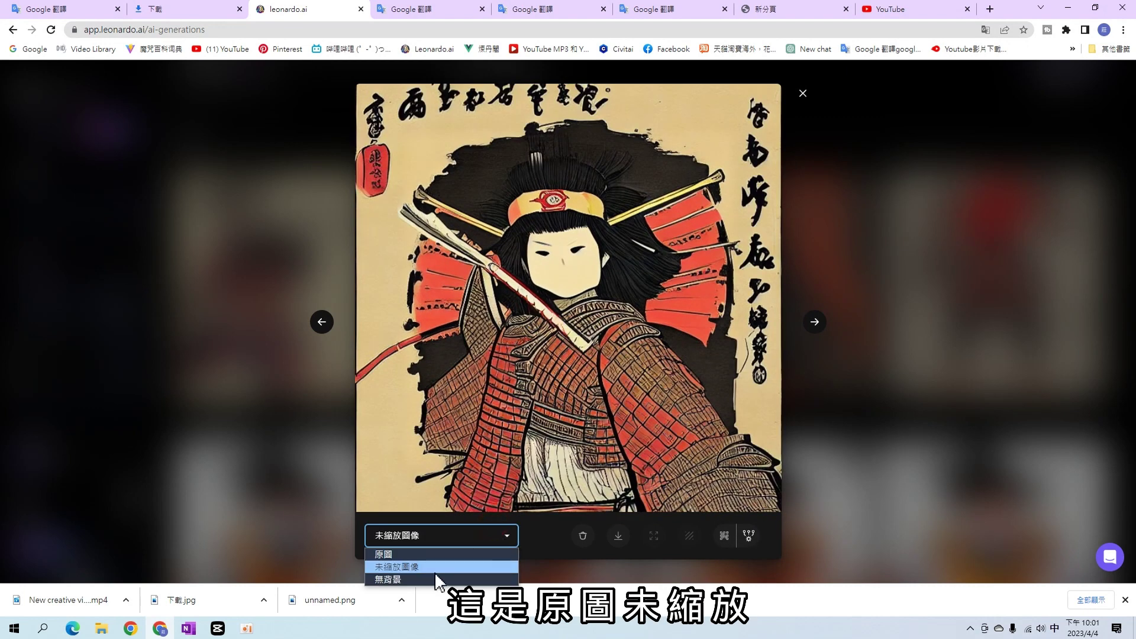
click(435, 578)
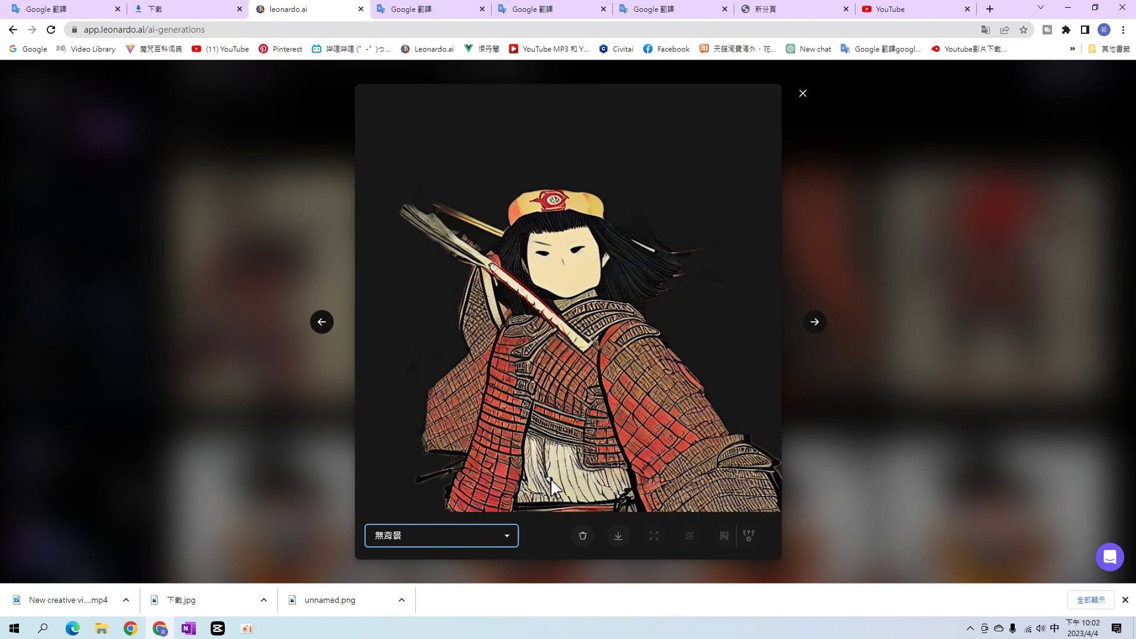
click(494, 534)
click(468, 554)
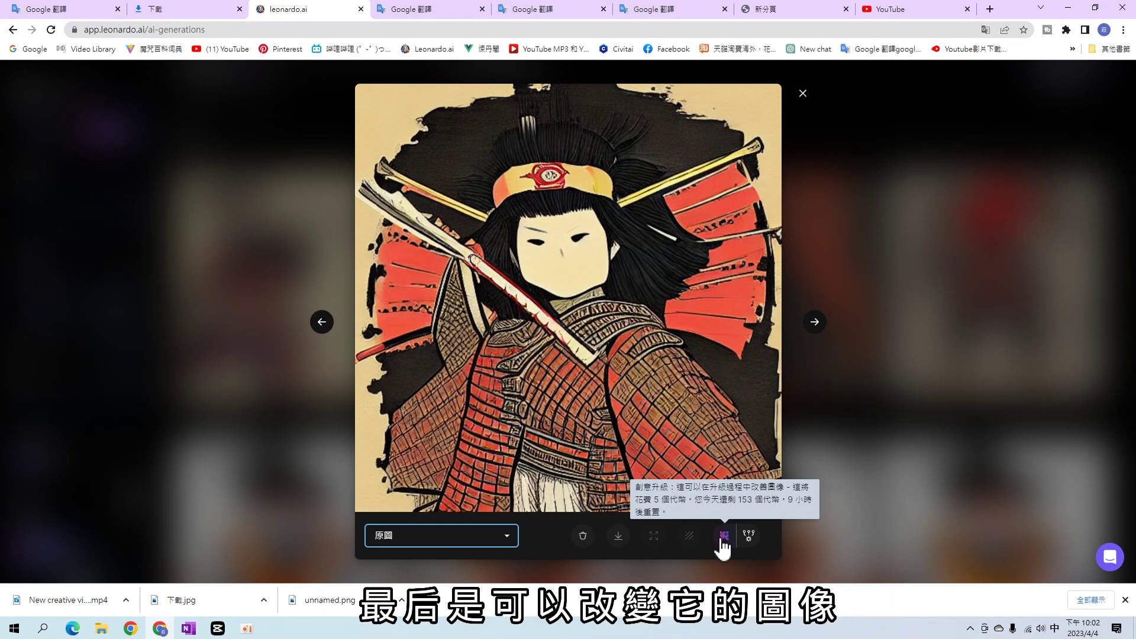
Apply the creative upscale to the unzoomed Samurai image and display the upscaled version
click(481, 533)
click(468, 560)
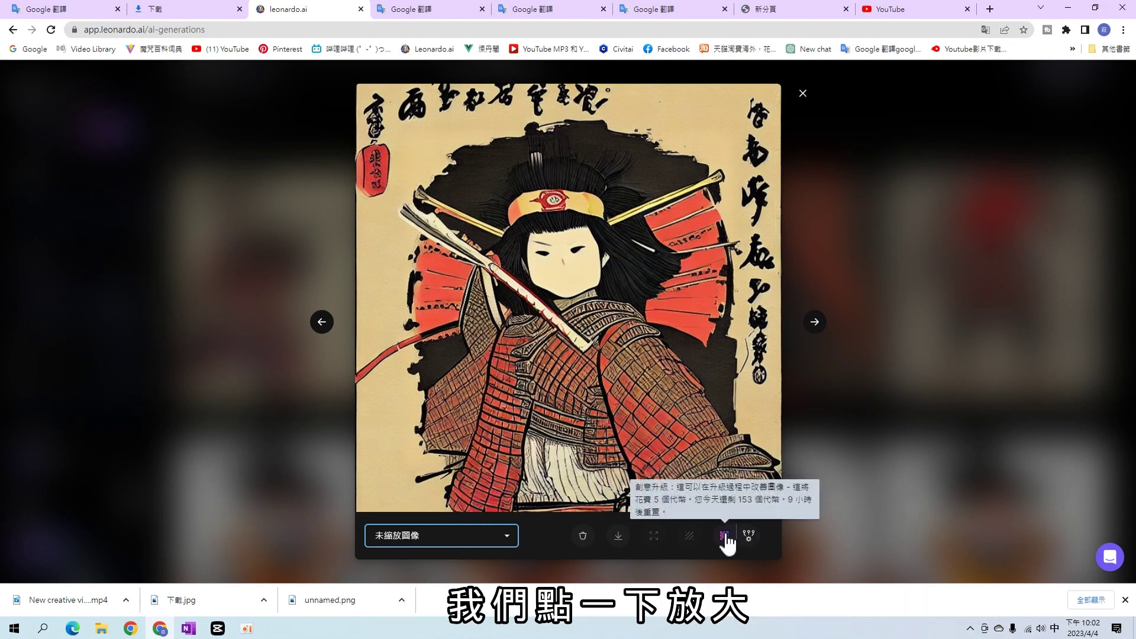
click(454, 535)
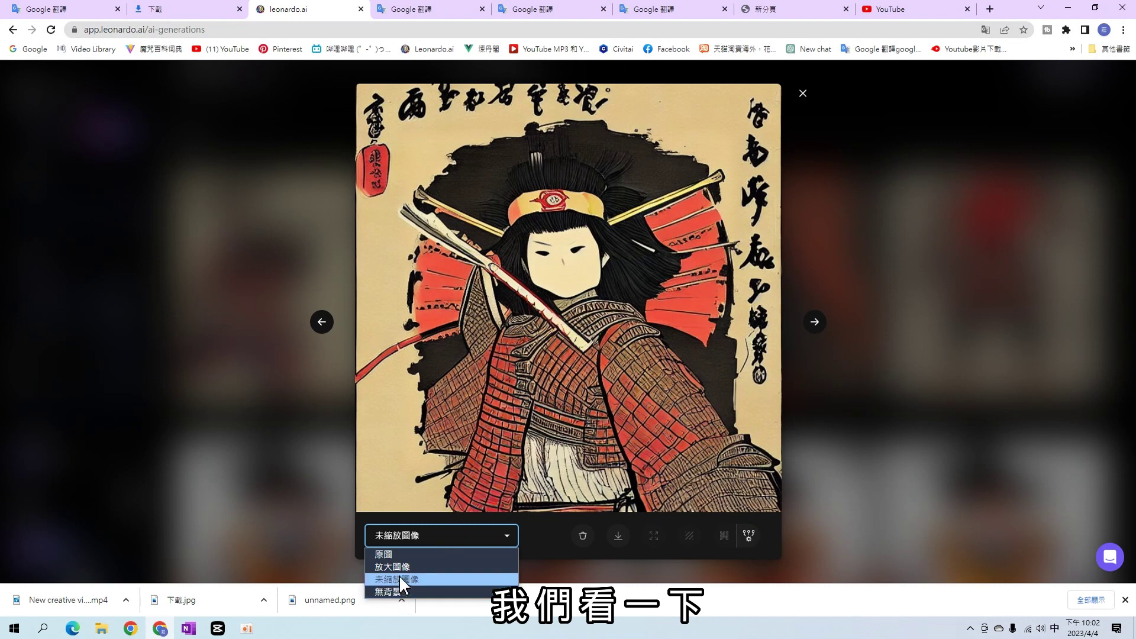
click(389, 554)
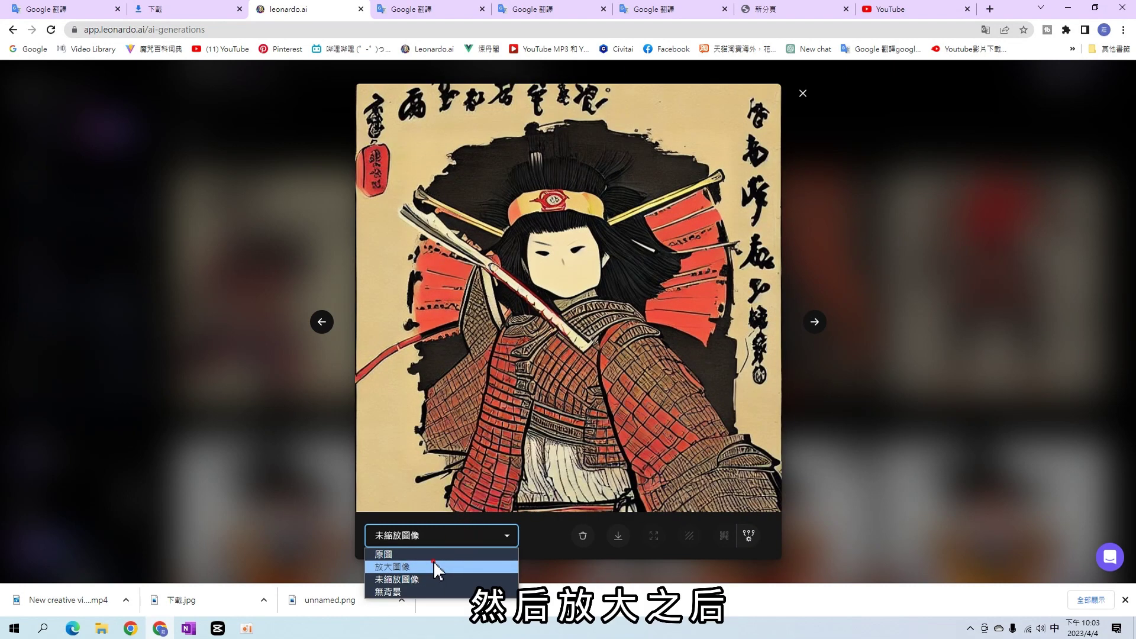
click(433, 567)
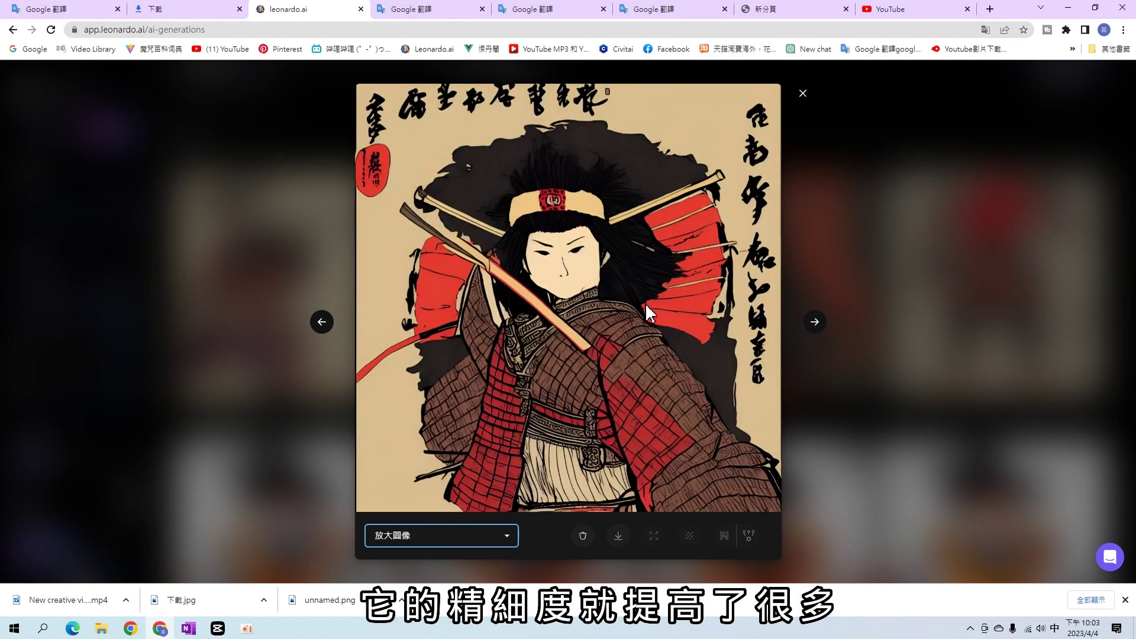